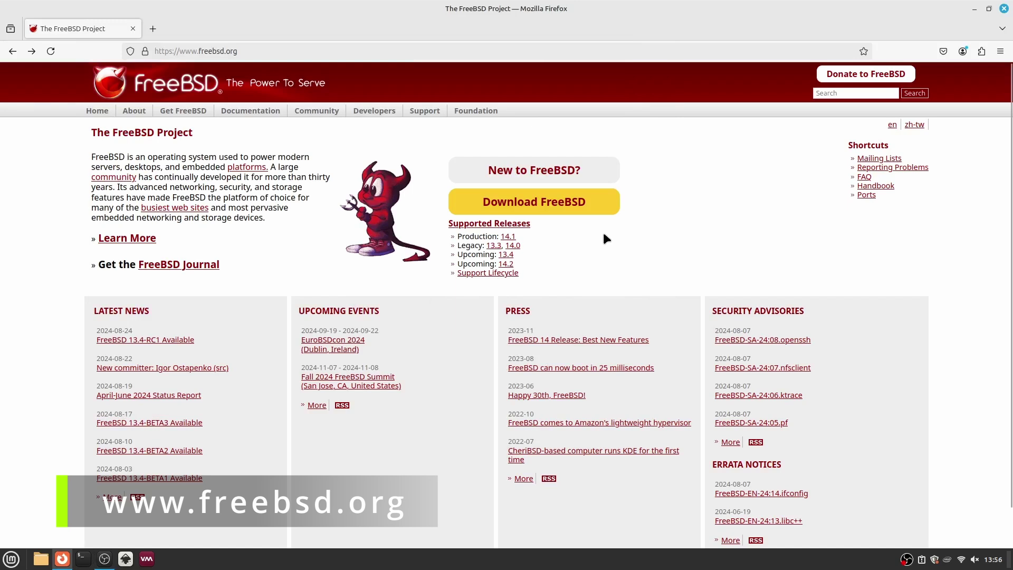
- Go from the Get FreeBSD page to the 14.1-RELEASE amd64 installer image listing
left_click(577, 207)
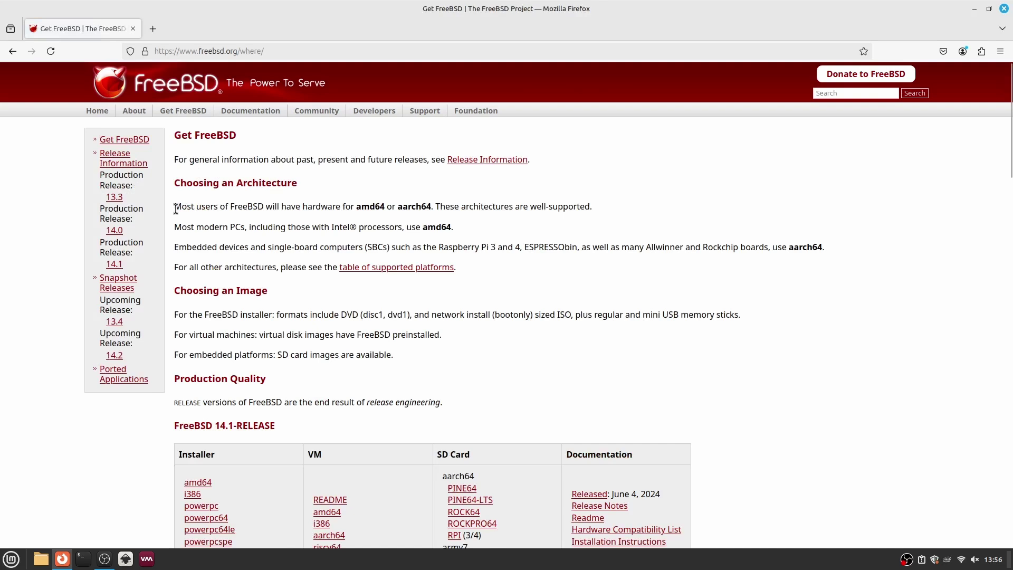
left_click_drag(205, 206, 580, 206)
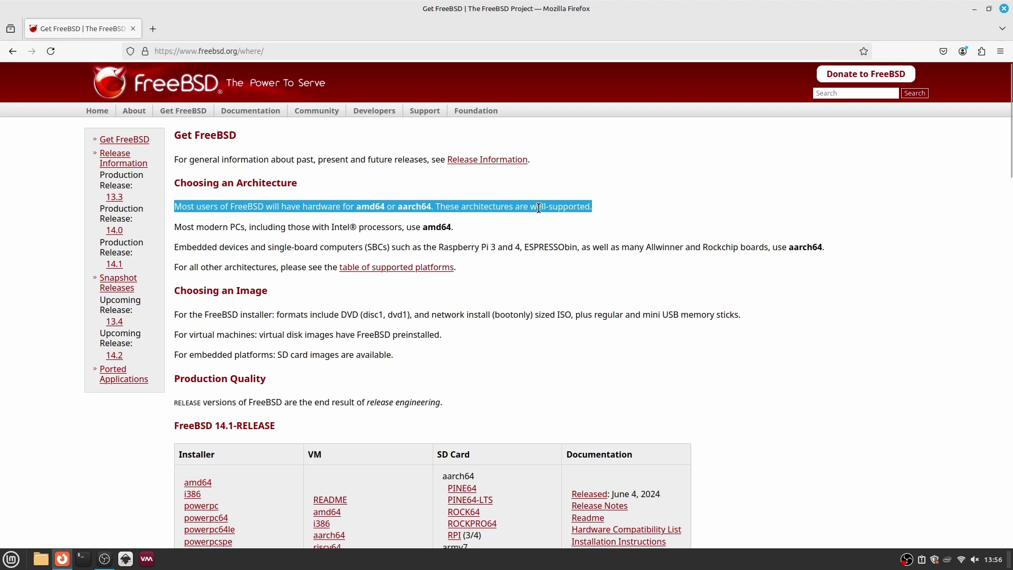
left_click(522, 212)
scroll(367, 293, "down", 5)
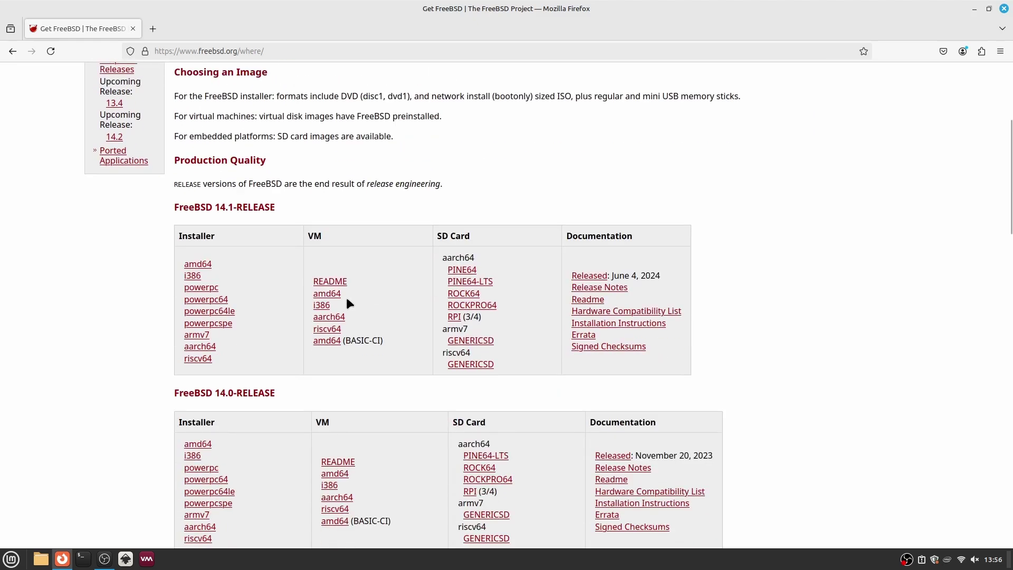
left_click_drag(174, 207, 307, 214)
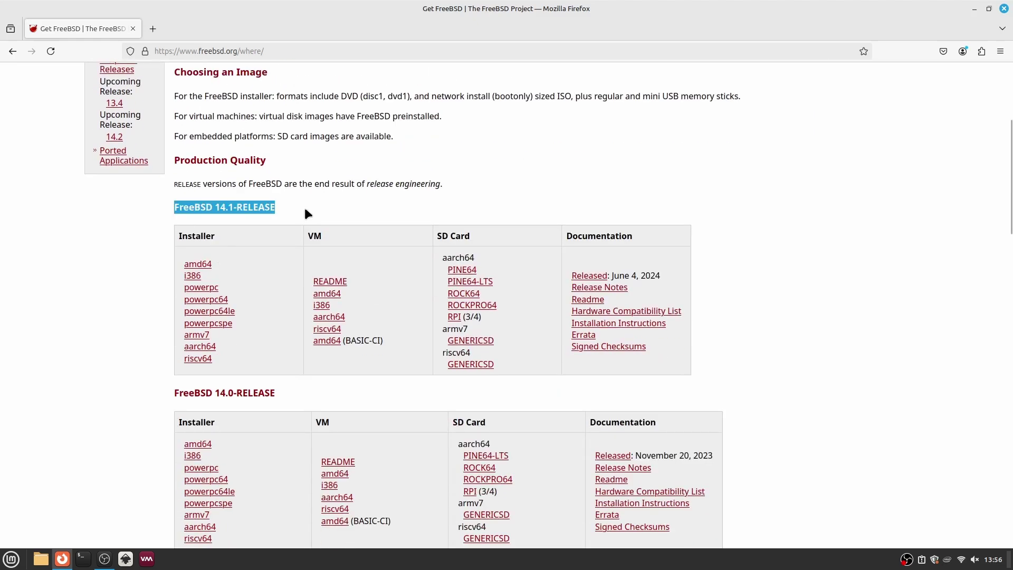
left_click_drag(216, 235, 179, 236)
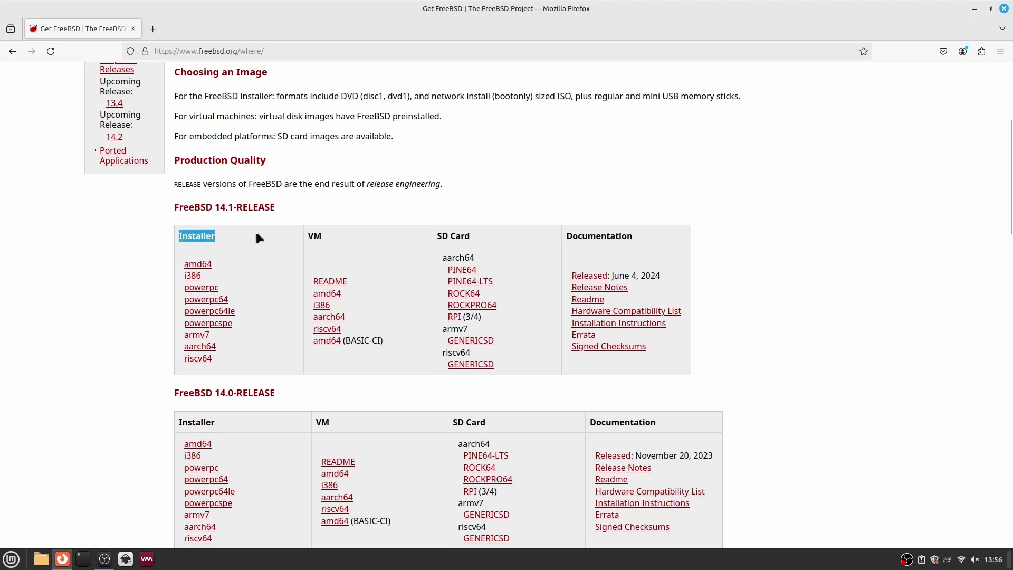
left_click(203, 263)
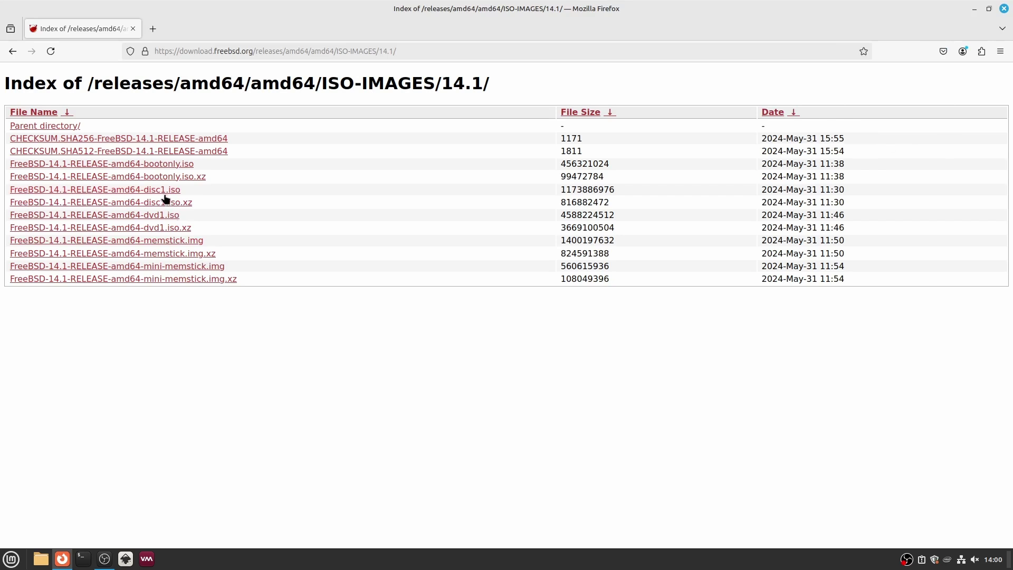
- Download FreeBSD-14.1-RELEASE-amd64-disc1.iso from the ISO-IMAGES listing
left_click(167, 192)
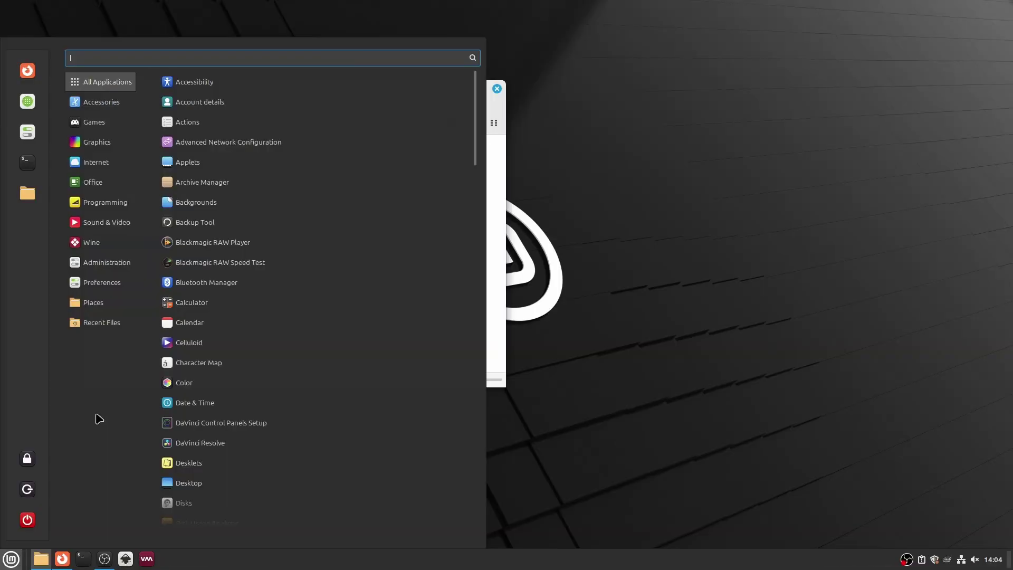
type("usb")
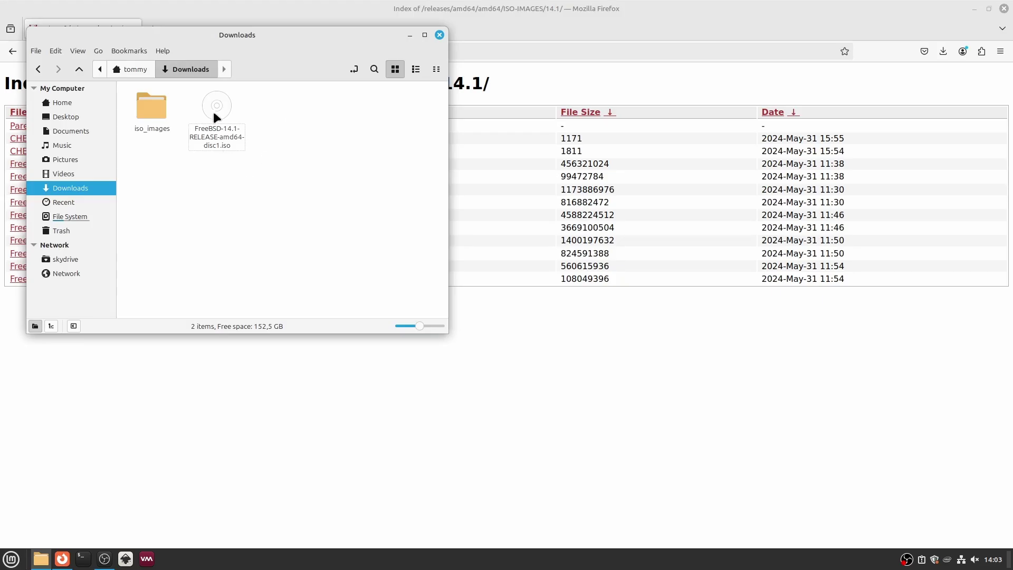
- Write the disc1 ISO to the 123GB SanDisk stick using USB Image Writer
right_click(213, 118)
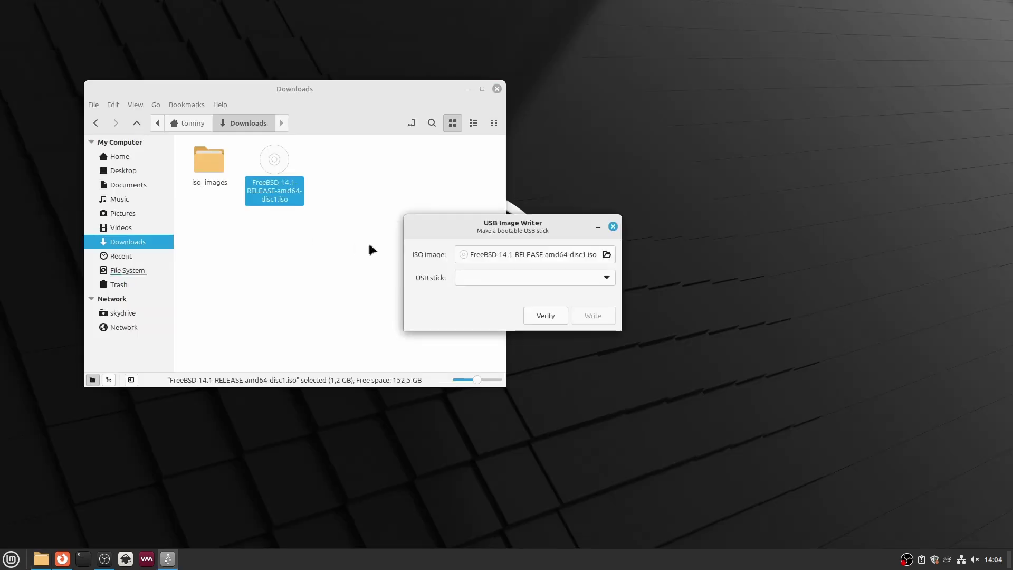
left_click(581, 279)
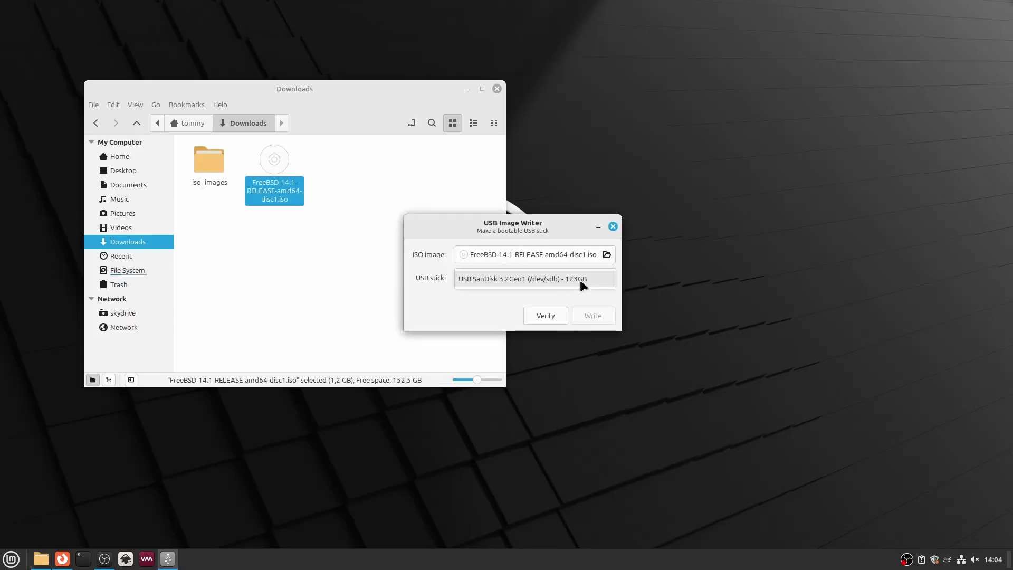
left_click(553, 283)
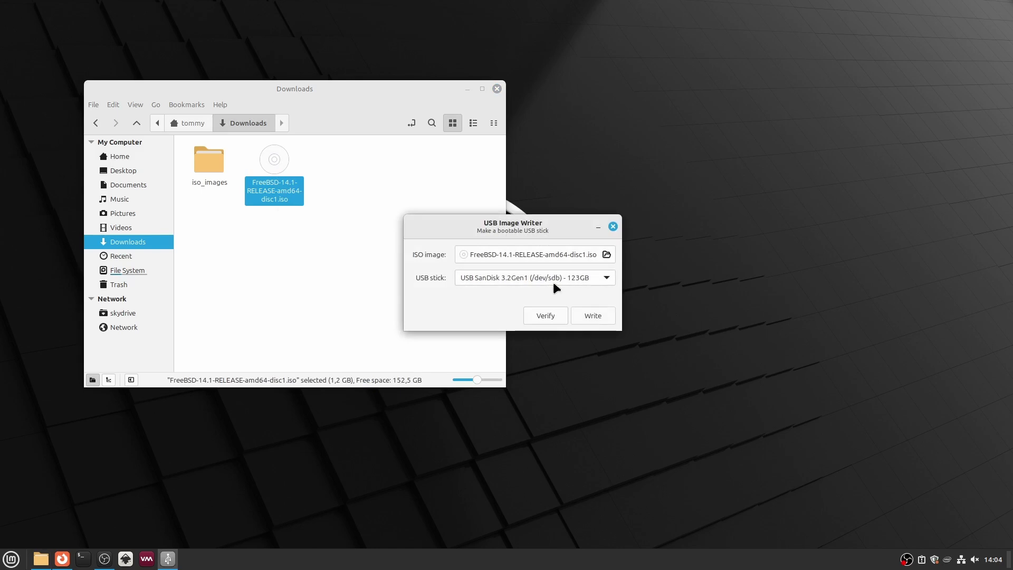
left_click(585, 313)
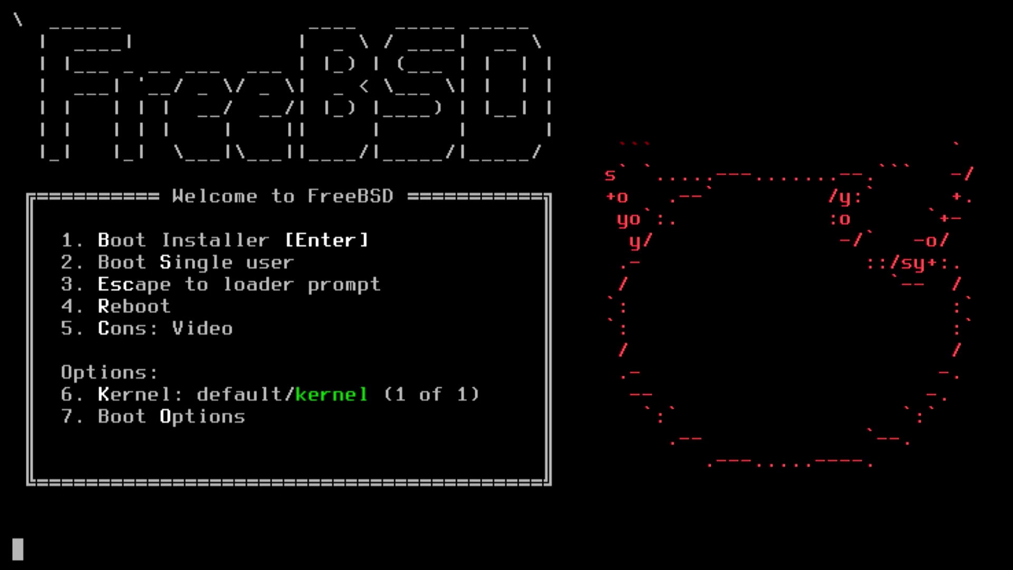
- Start Boot Installer from the FreeBSD boot menu
key("Return")
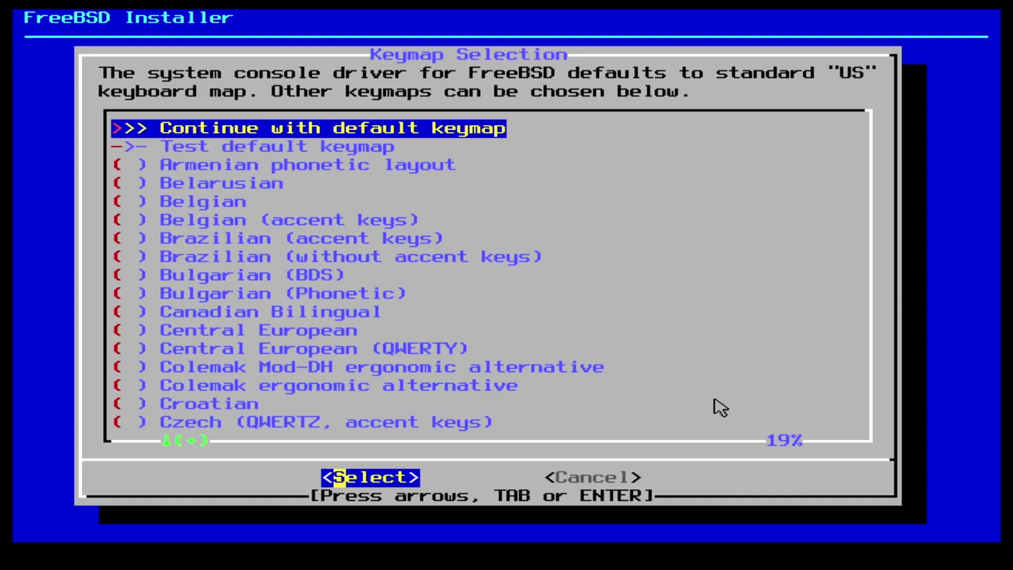
key("Down")
key("Down")
key("Down")
key("Down")
key("Down")
key("Down")
key("Down")
key("Down")
key("Down")
key("Down")
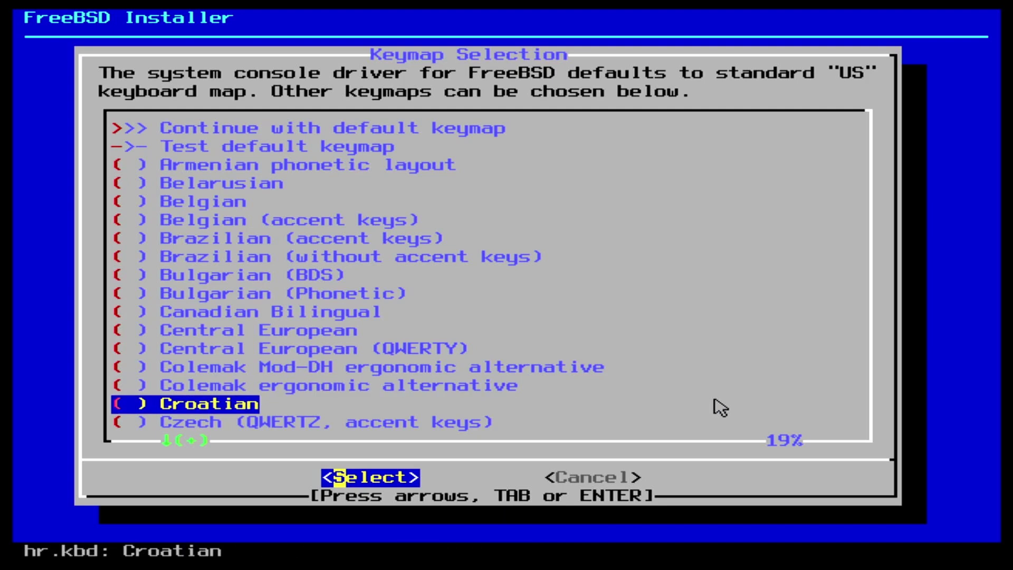
key("Down")
key("Down")
key("Down")
key("Down")
key("Down")
key("Down")
key("Down")
key("Down")
key("Down")
key("Down")
key("Down")
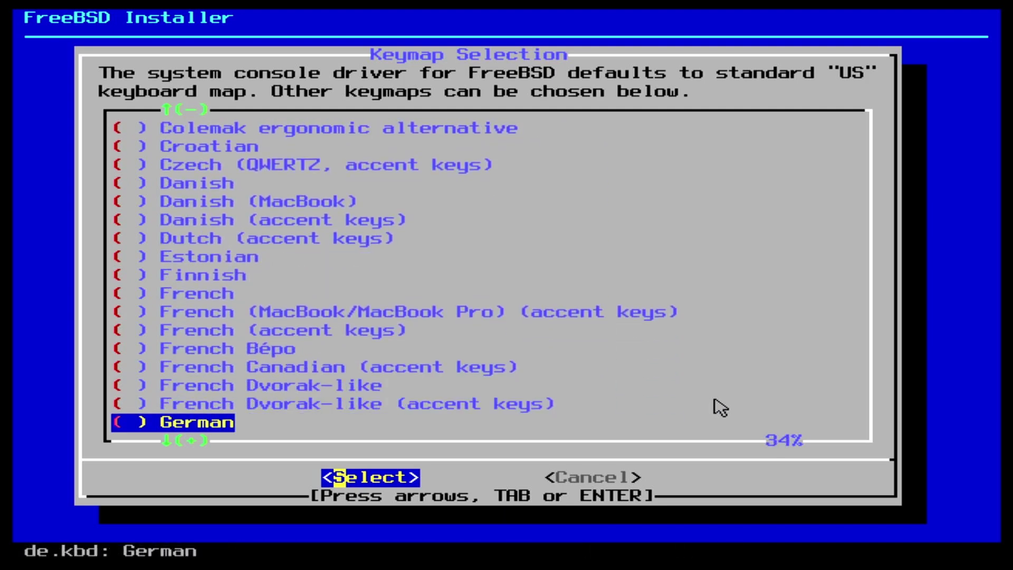
key("Down")
key("Down")
key("Down")
key("Down")
key("Down")
key("Down")
key("Down")
key("Down")
key("Down")
key("Down")
key("Down")
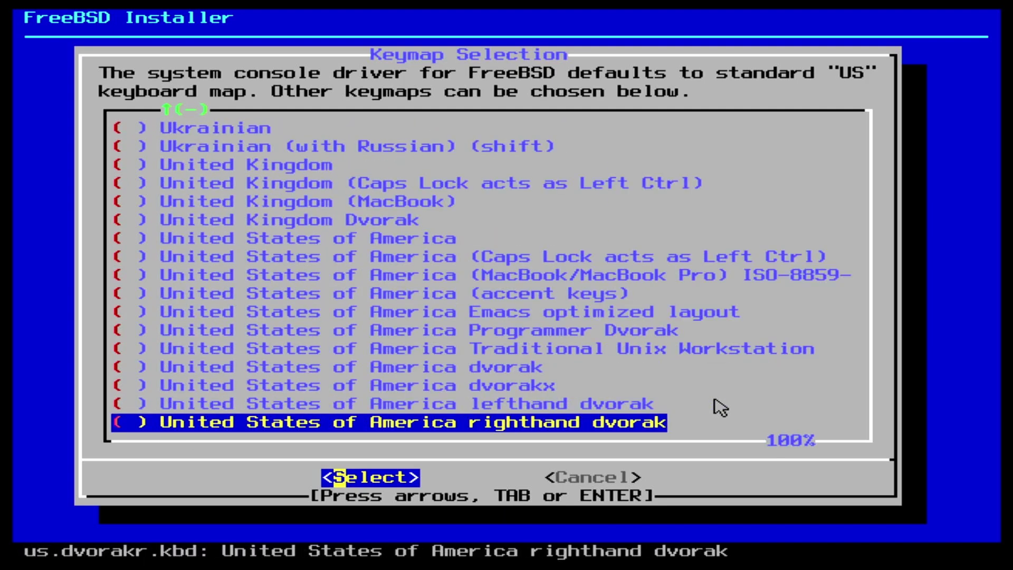
key("Page_Up")
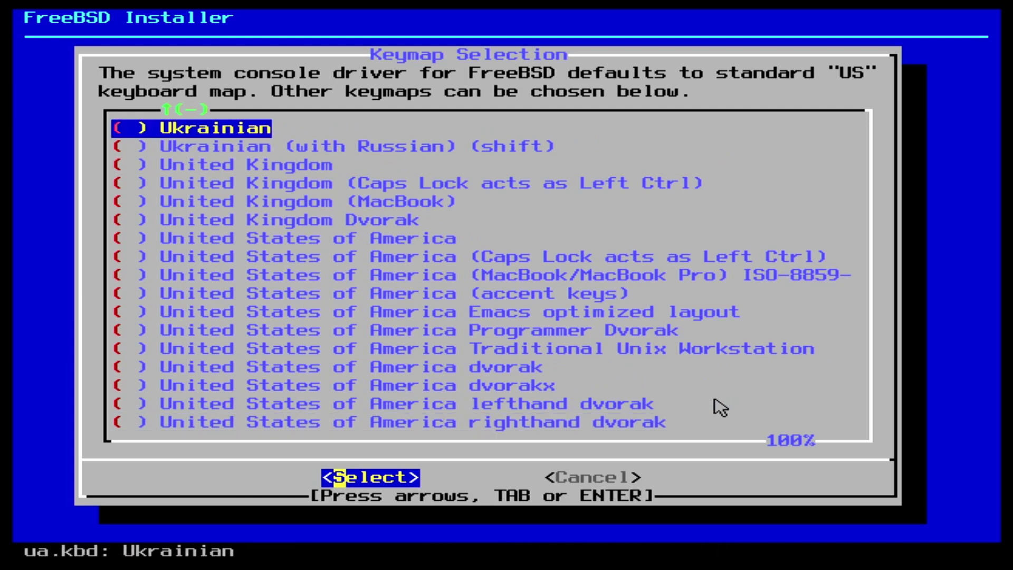
key("Page_Up")
key("Page_Up")
key("Page_Up")
key("Page_Up")
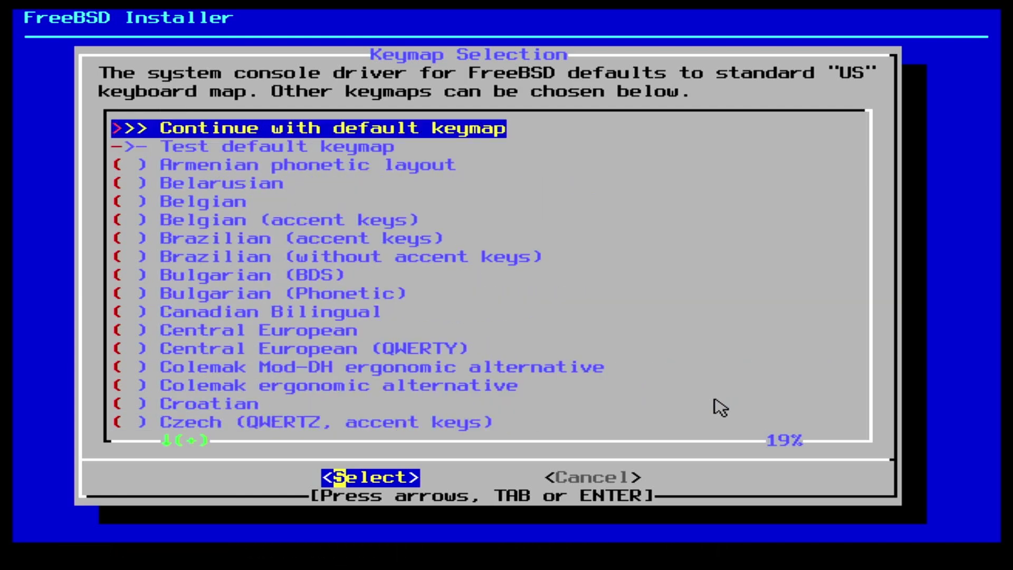
key("Down")
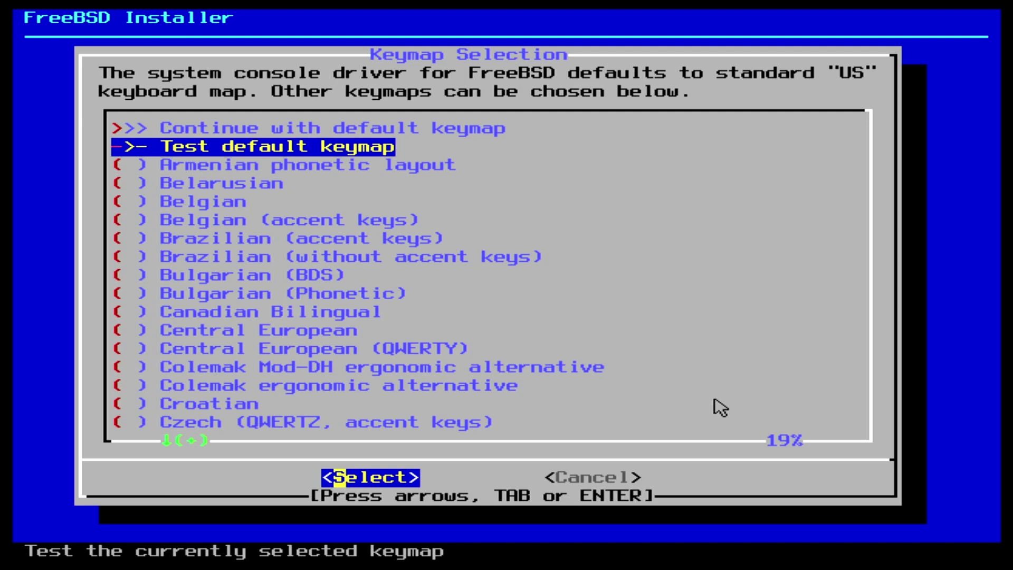
key("Return")
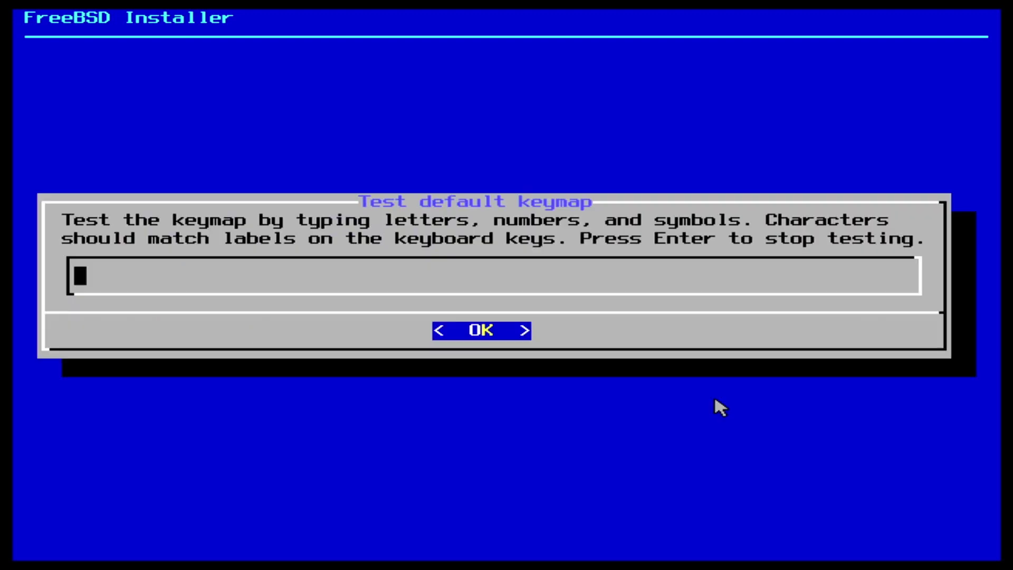
type("/?")
type("`~")
key("Return")
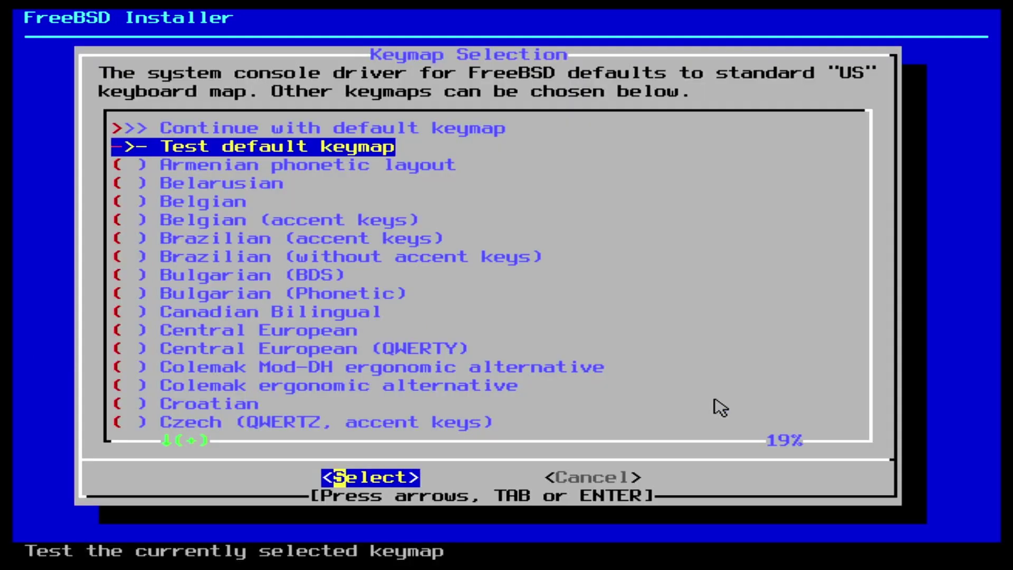
key("Up")
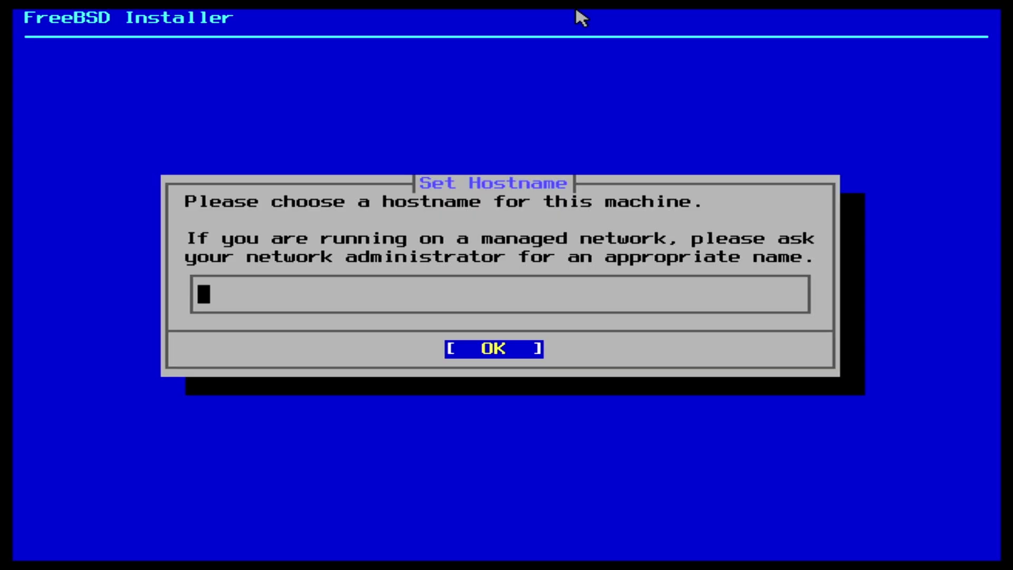
type("p")
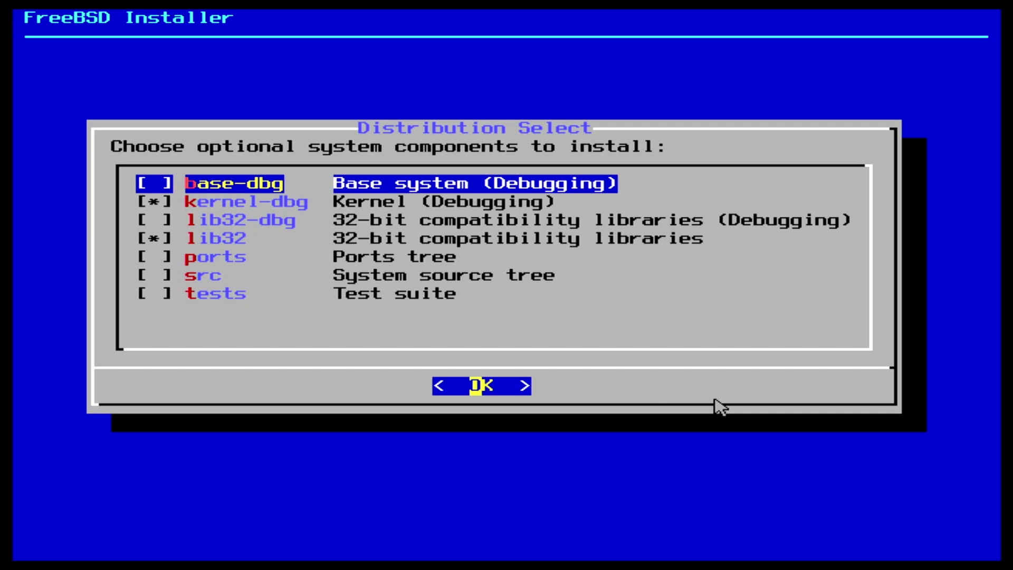
- Untick the kernel debugging component and move past the 32-bit library entries
key("Down")
key("space")
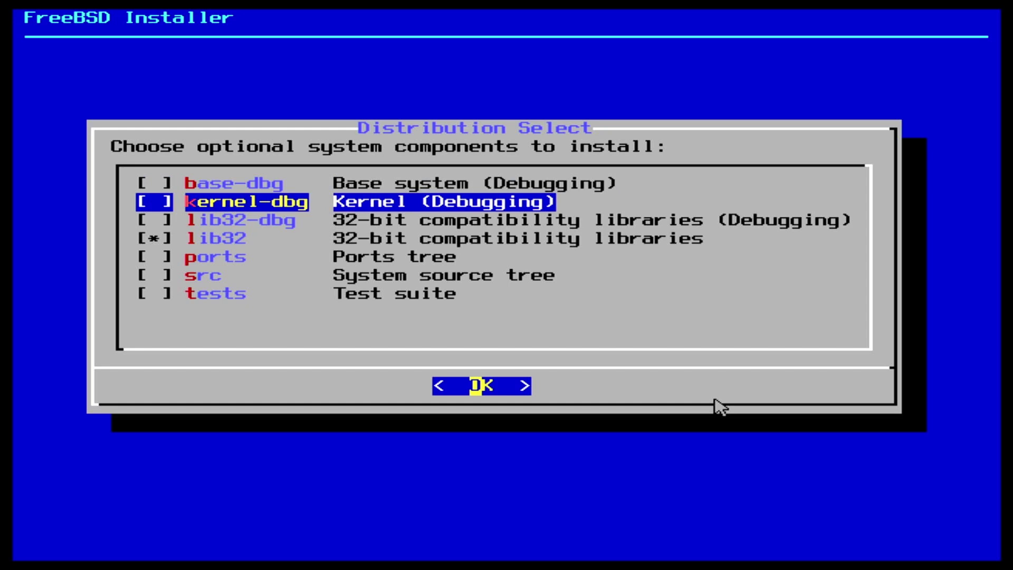
key("Down")
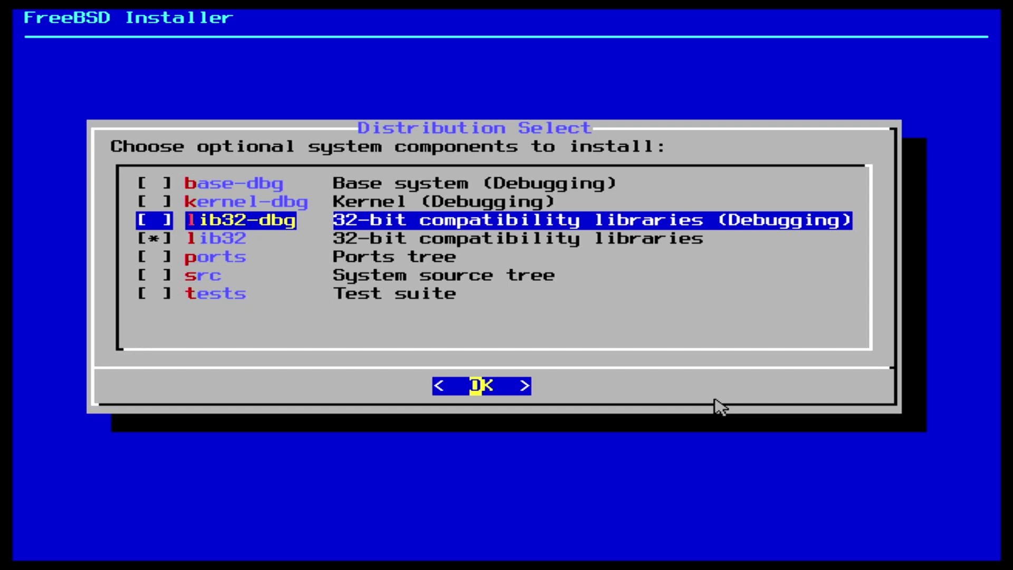
key("Down")
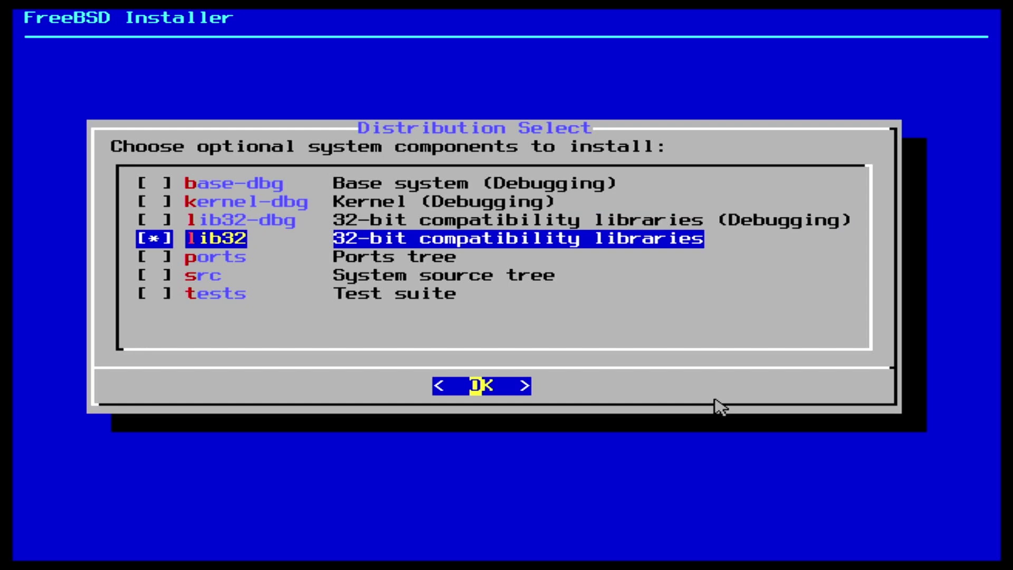
- Tick the ports tree, leaving src and tests unchecked
key("Down")
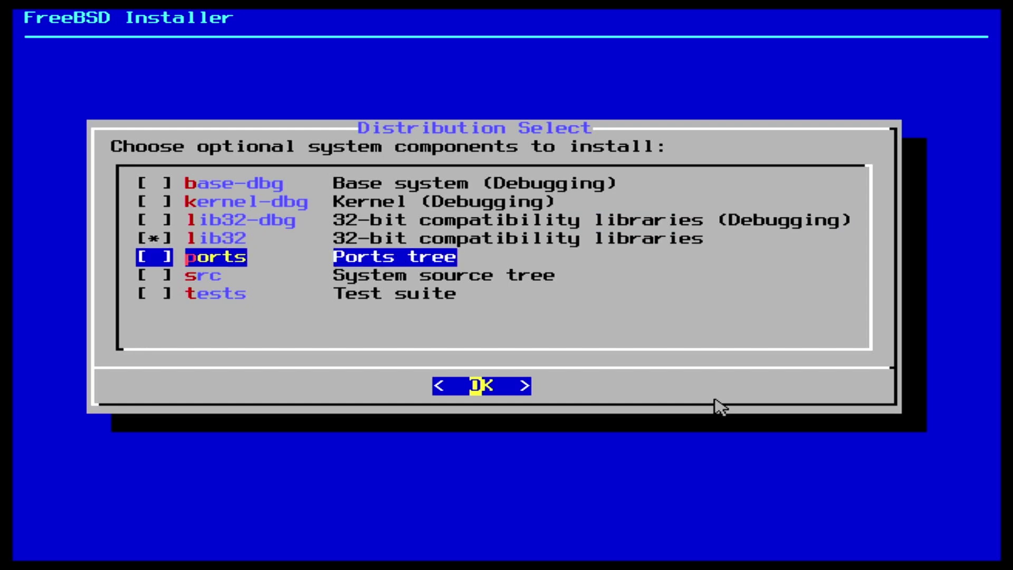
key("space")
key("Down")
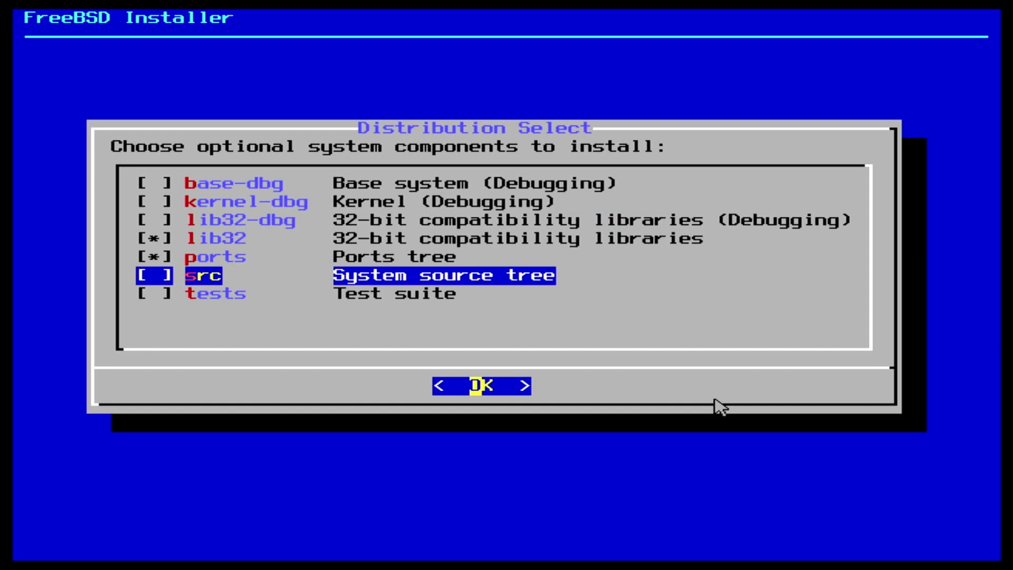
key("Down")
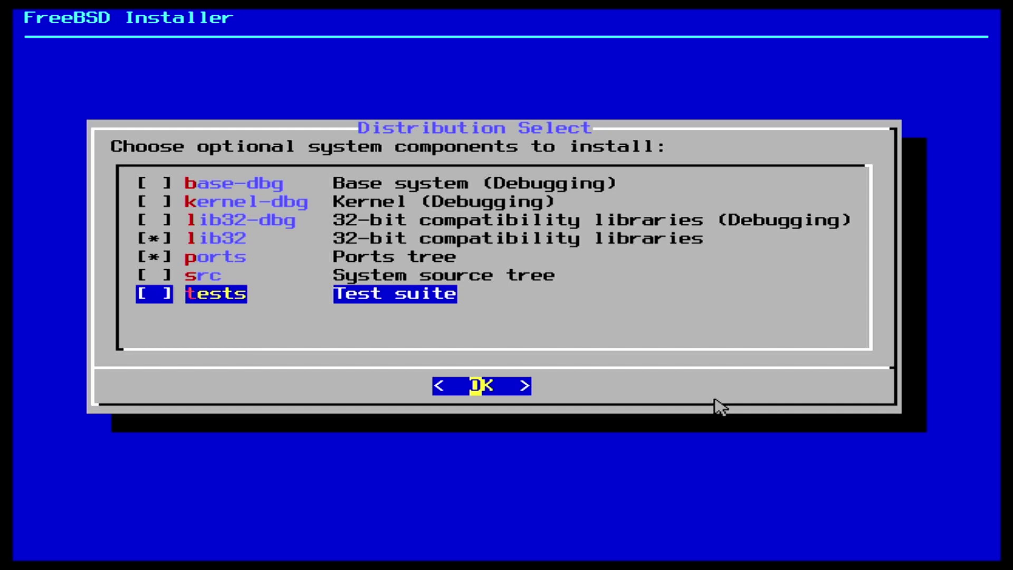
key("Up")
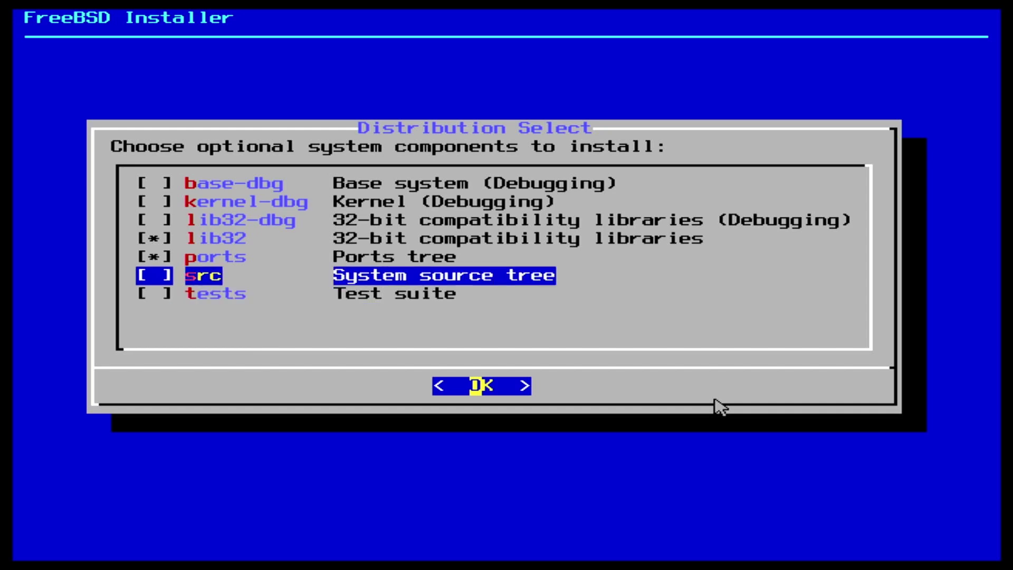
key("Down")
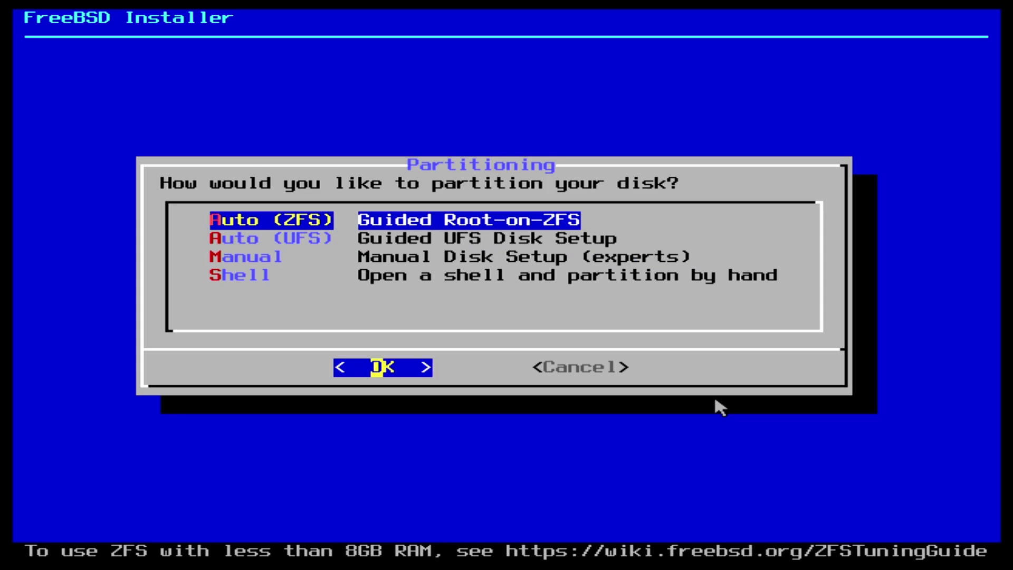
- Select Auto (ZFS) partitioning and browse the mirror, raid10 and raidz3 pool types
key("Return")
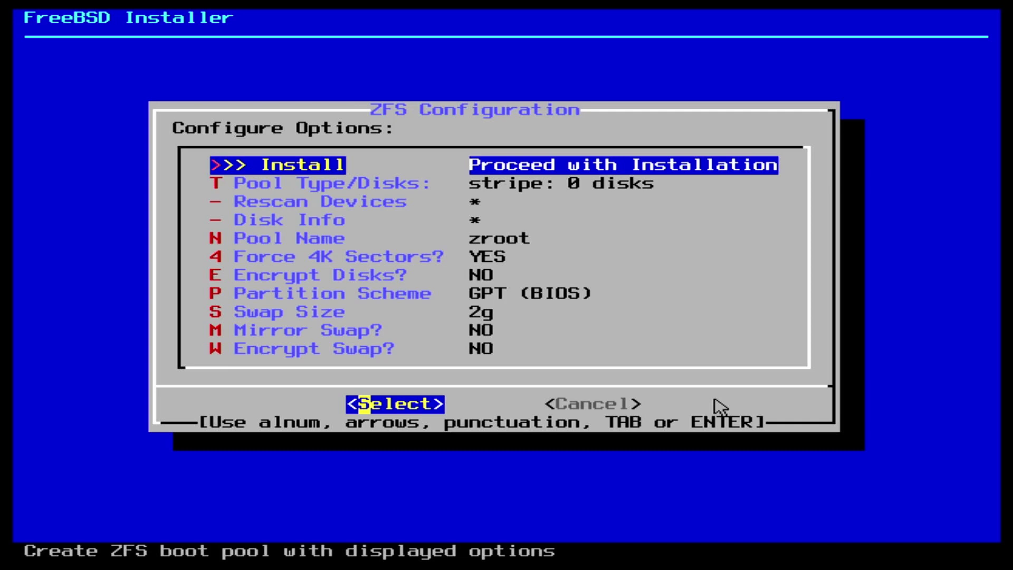
key("Down")
key("Return")
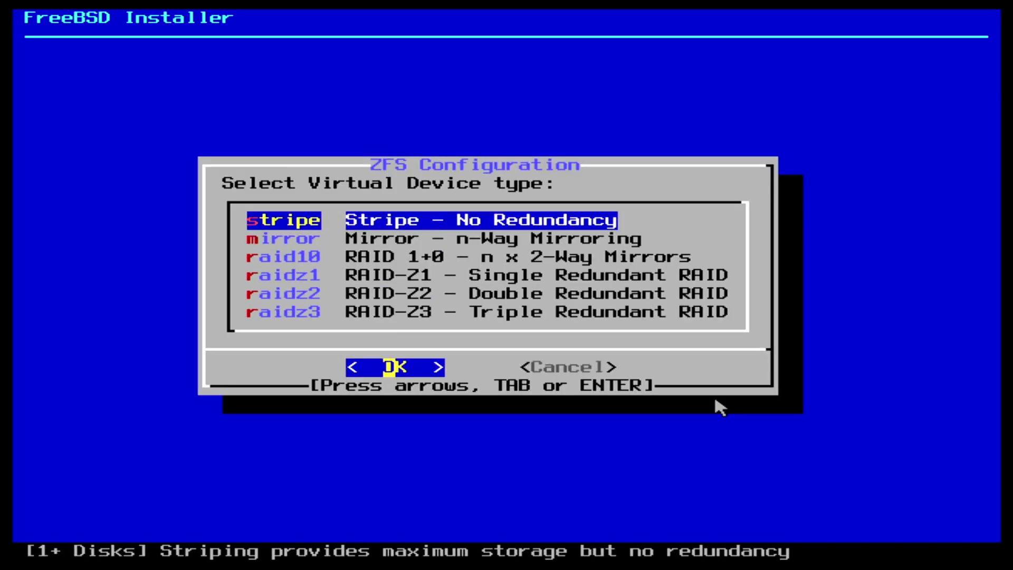
key("Down")
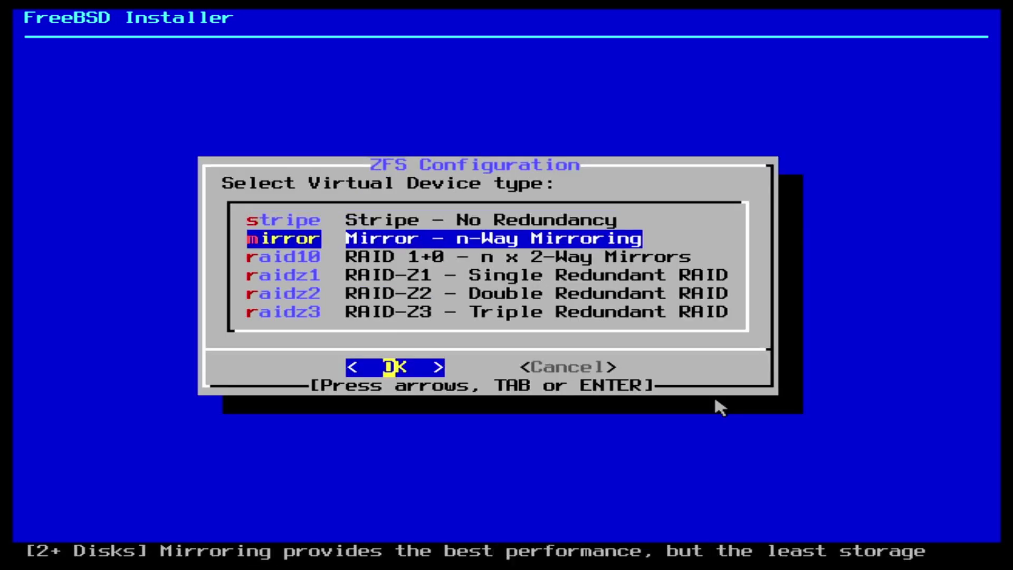
key("Down")
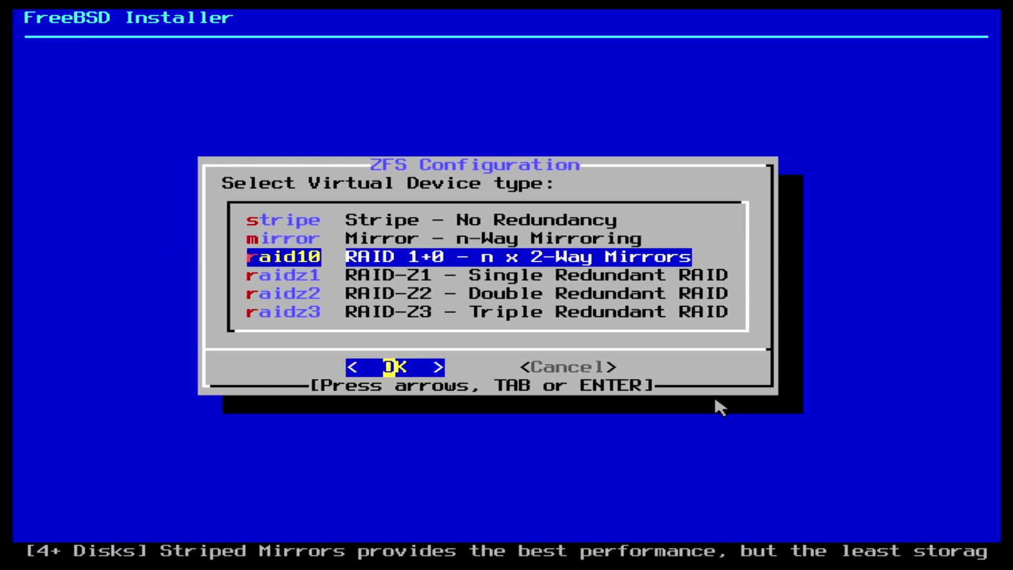
key("Down")
key("Down")
key("Down")
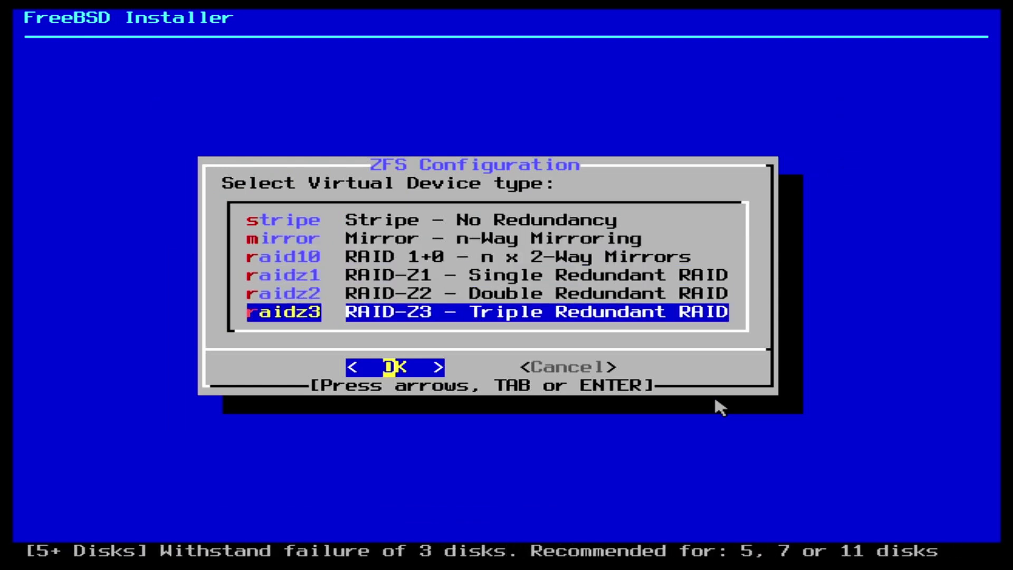
- Make the pool a stripe on disk ada0 and highlight YES to erase ada0
key("Up")
key("Up")
key("Up")
key("Up")
key("Up")
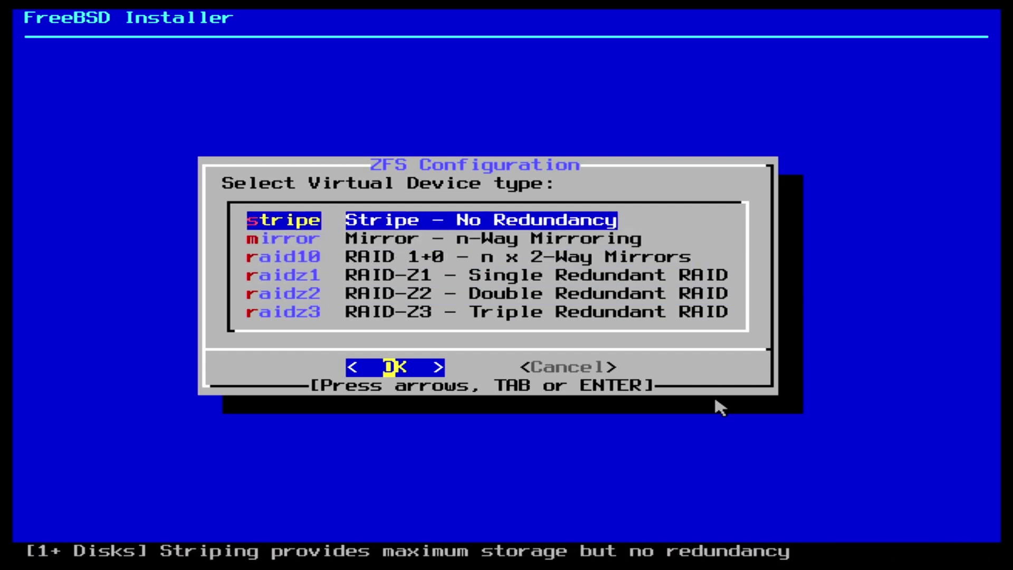
key("Return")
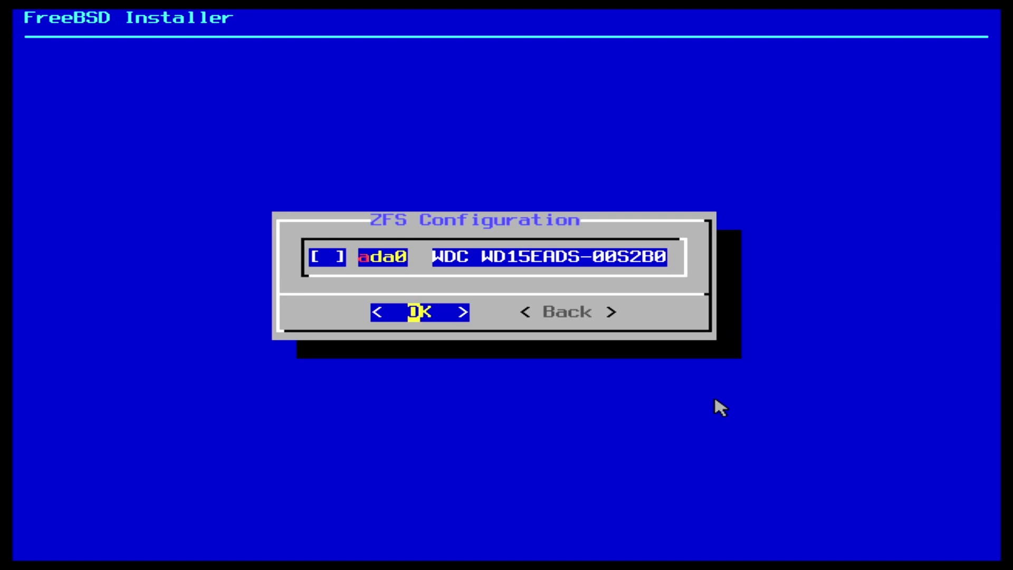
key("space")
key("Return")
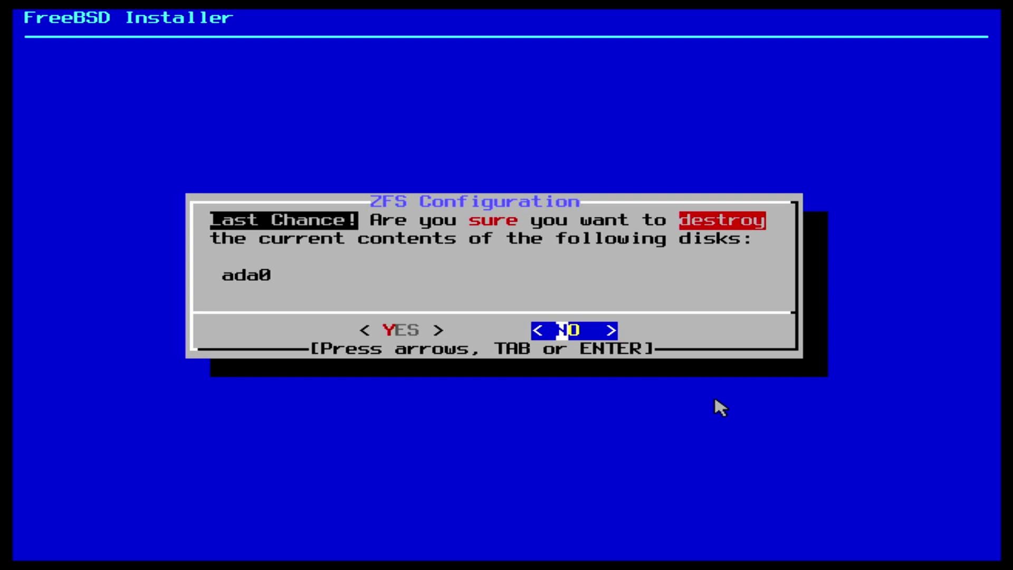
key("Left")
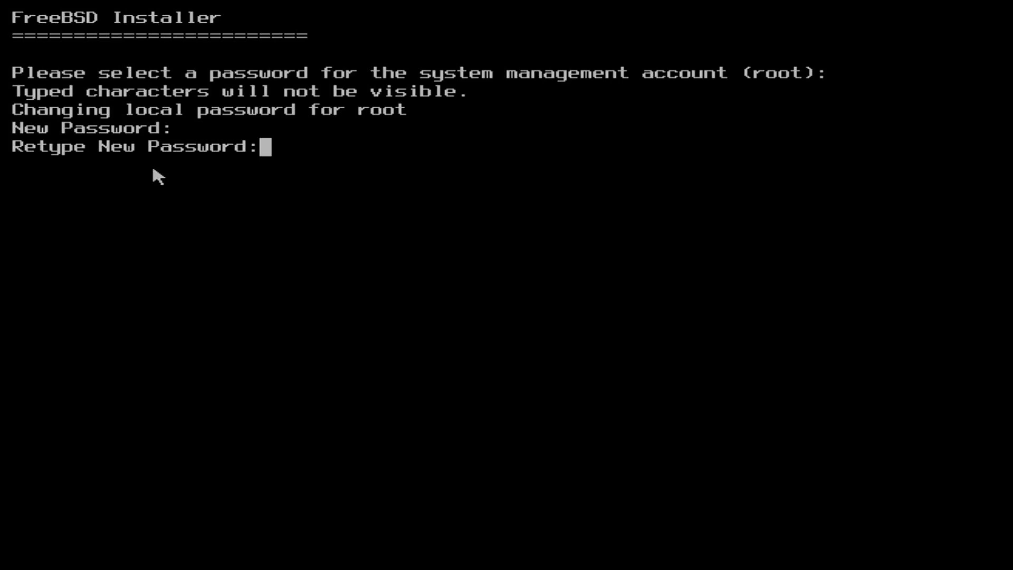
- Submit the retyped root password
key("Return")
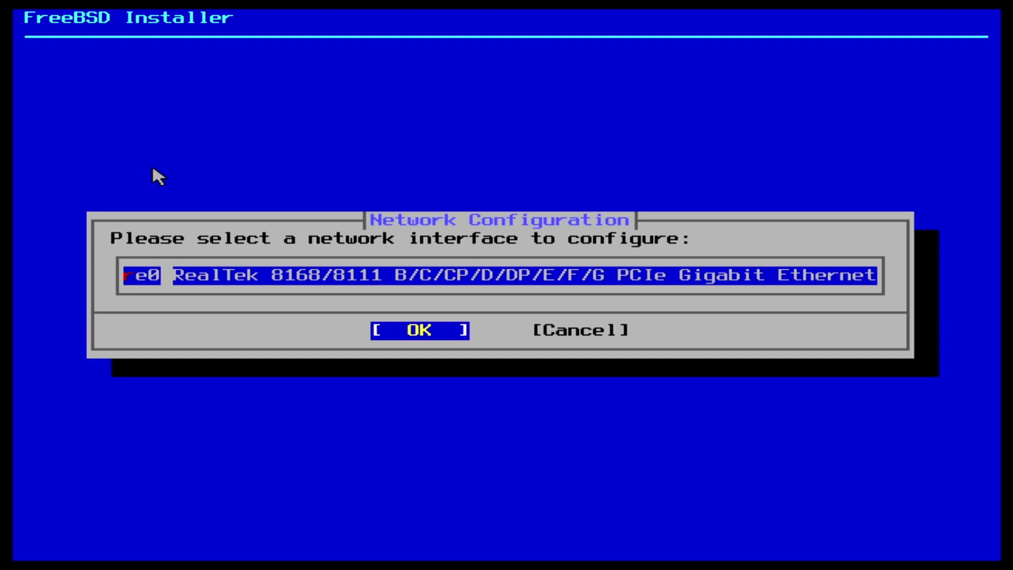
- Begin IPv4 setup on re0, decline DHCP, then cancel the static address form
key("Return")
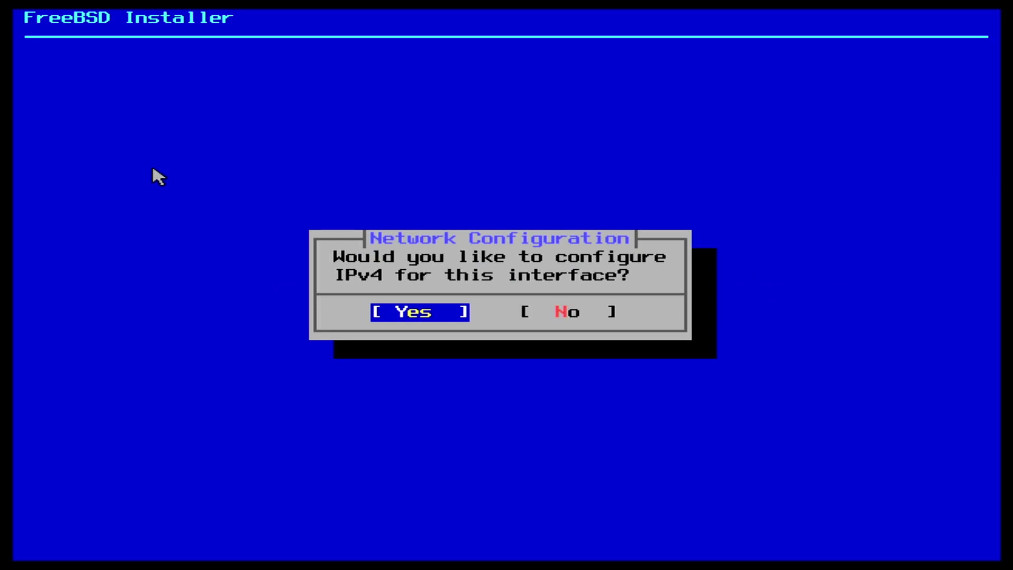
key("Return")
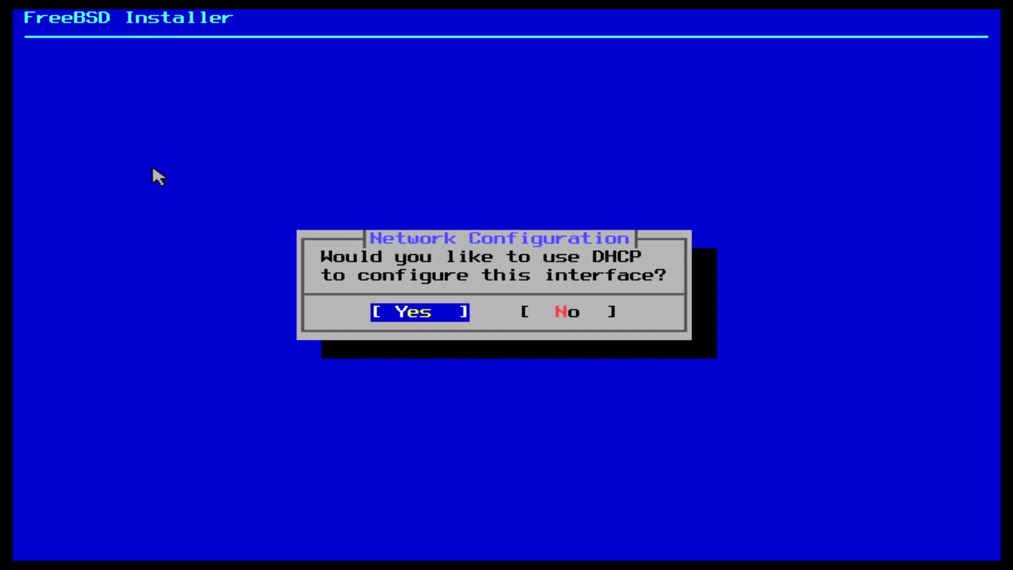
key("Right")
key("Return")
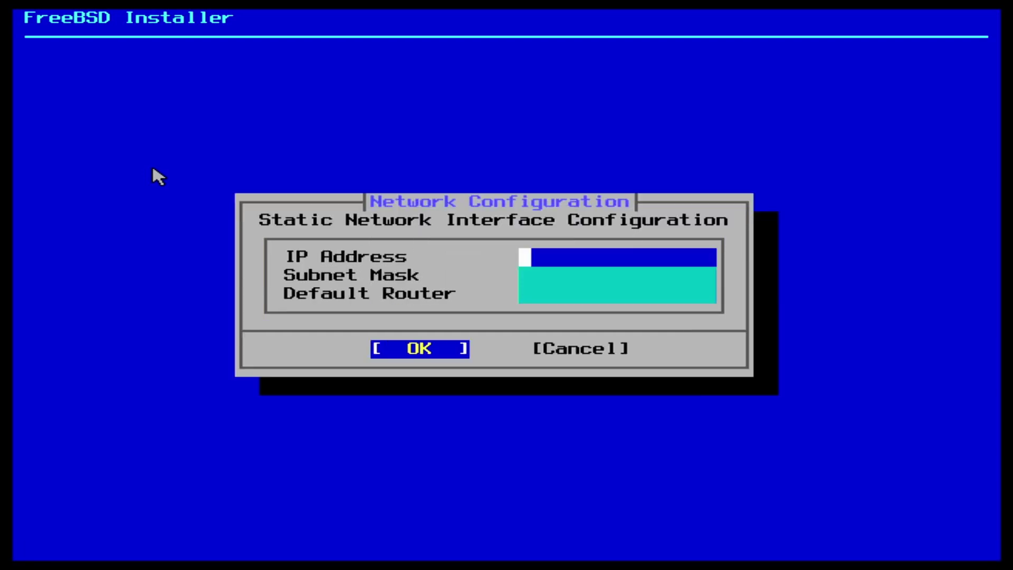
key("Down")
key("Down")
key("Tab")
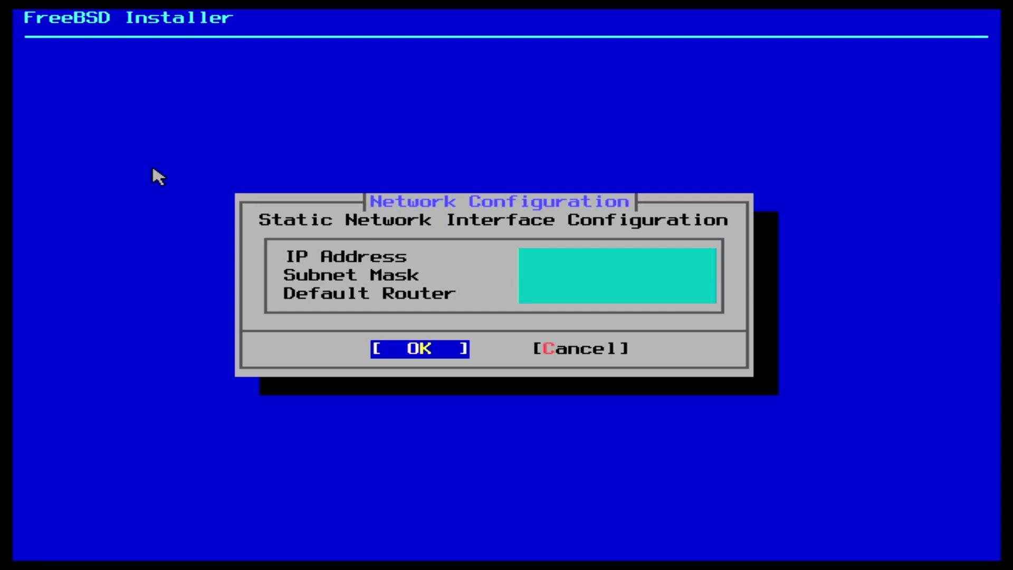
key("Right")
key("Return")
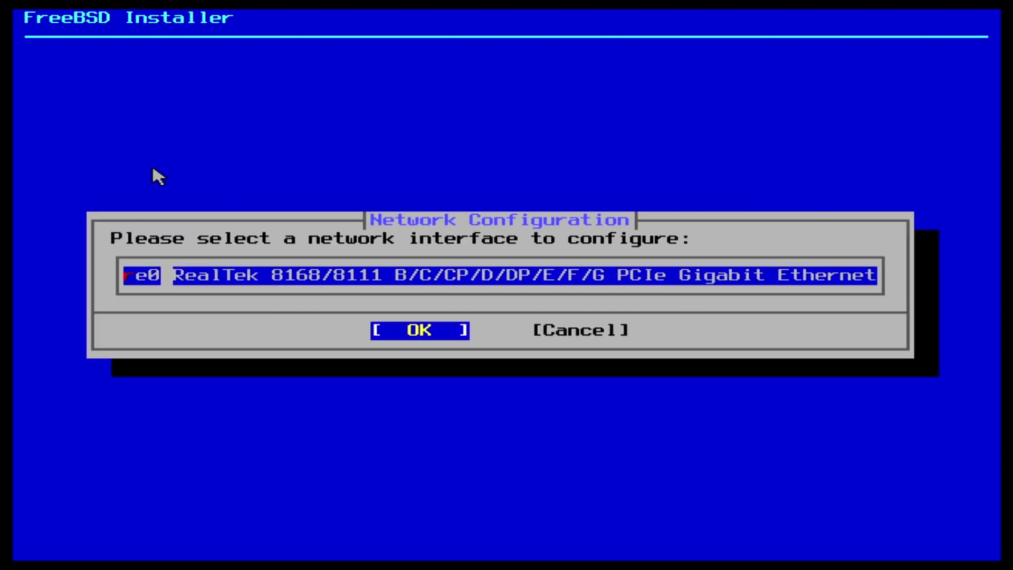
- Configure re0 by DHCP, skip IPv6, and review resolver settings with DNS 192.168.178.1
key("Return")
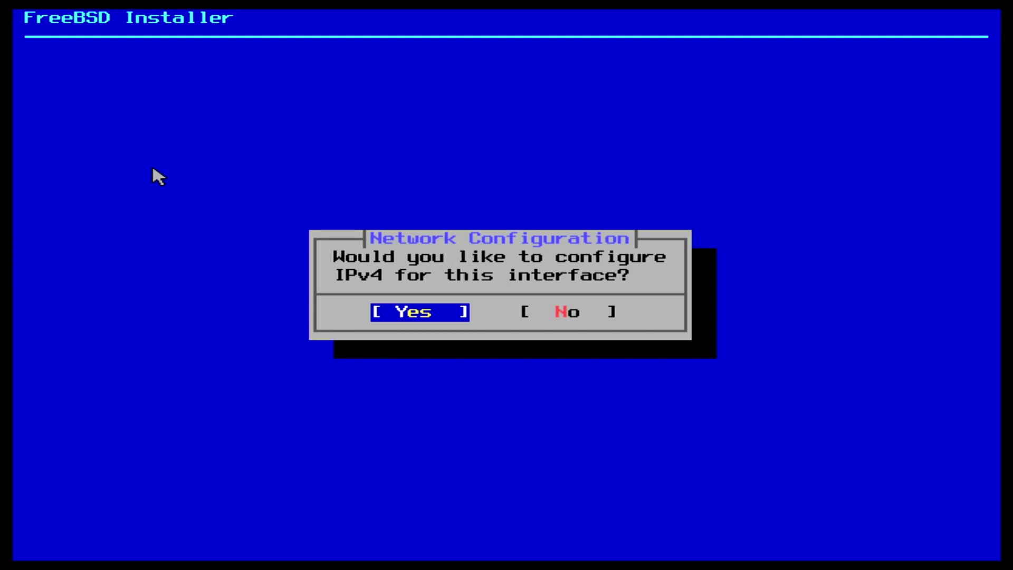
key("Return")
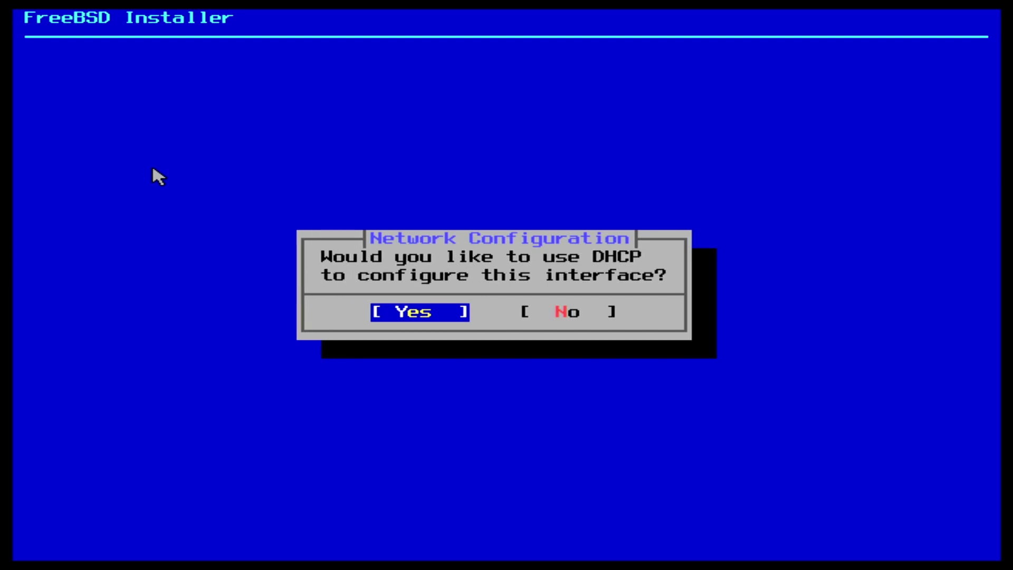
key("Return")
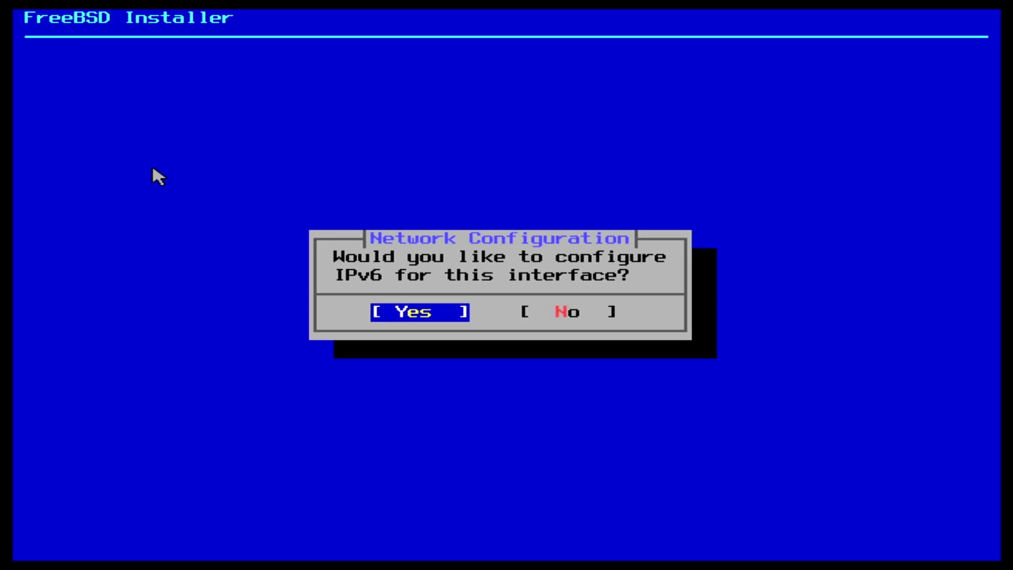
key("Right")
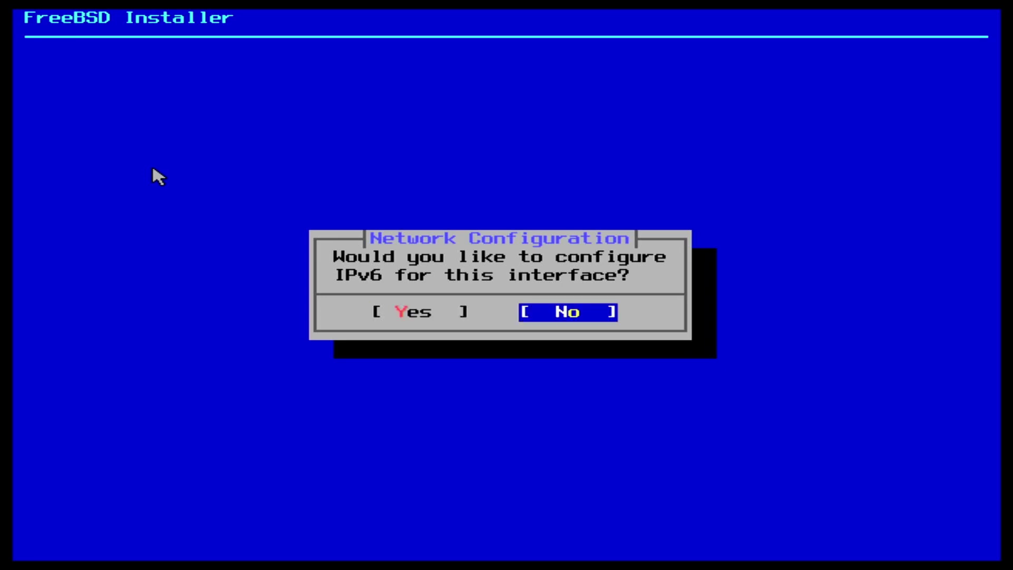
key("Return")
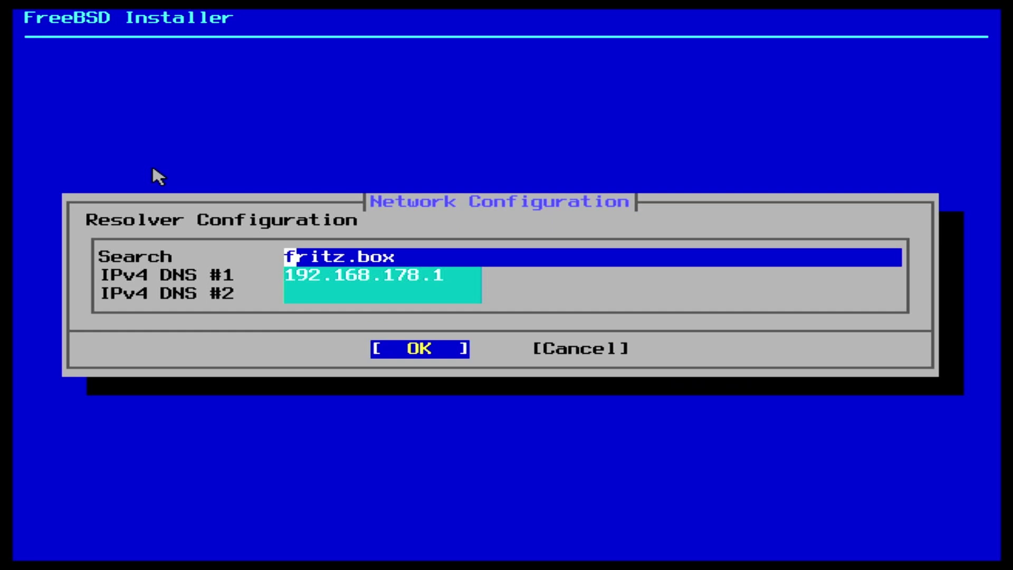
key("Tab")
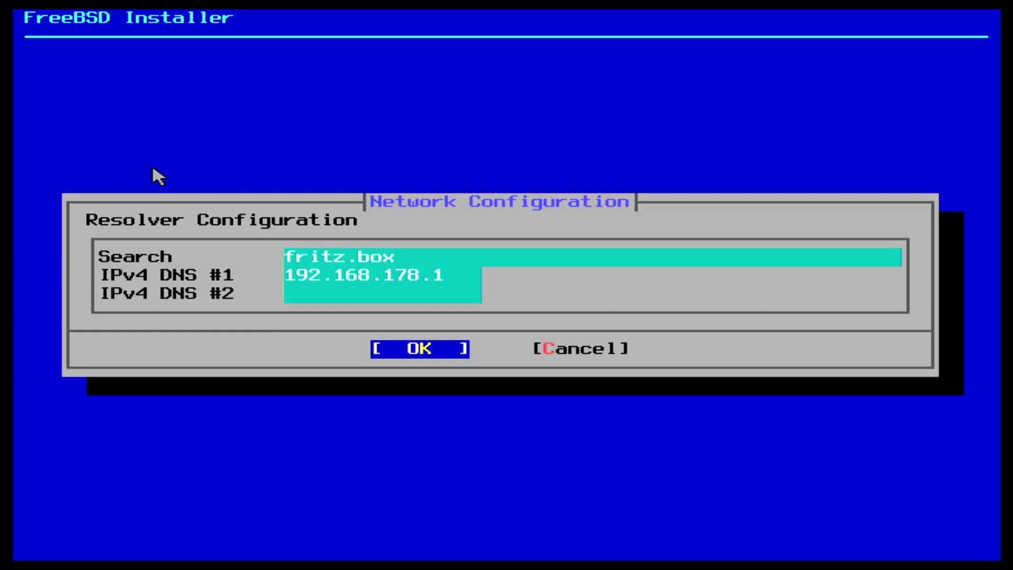
key("Tab")
key("Tab")
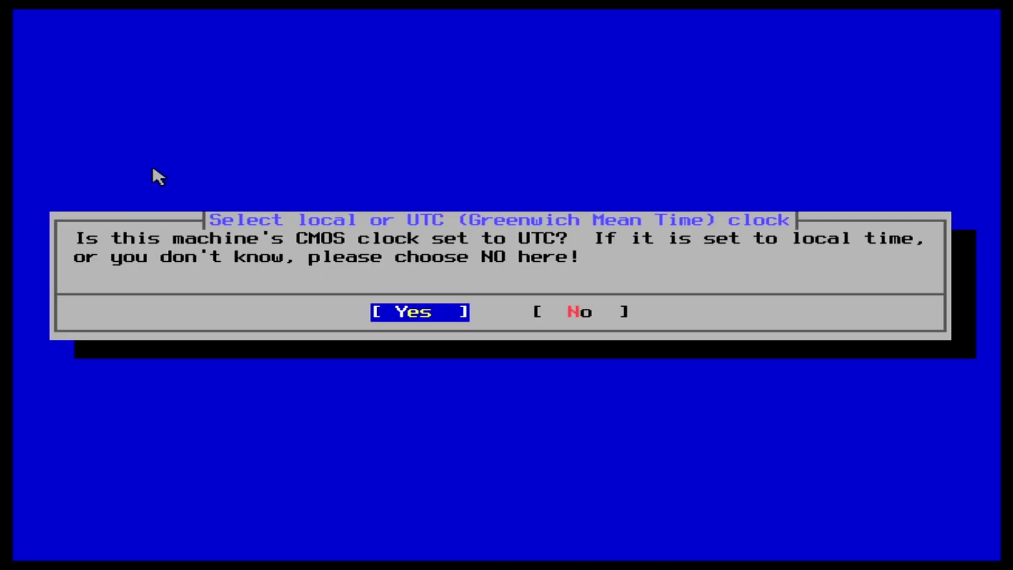
- Set the CMOS clock to local time and choose the Europe region
key("Right")
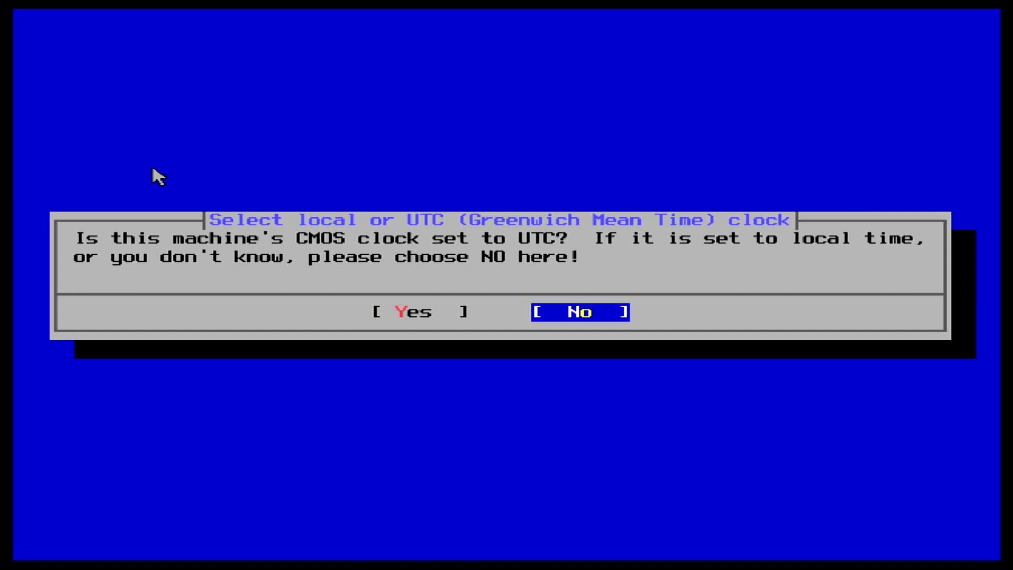
key("Return")
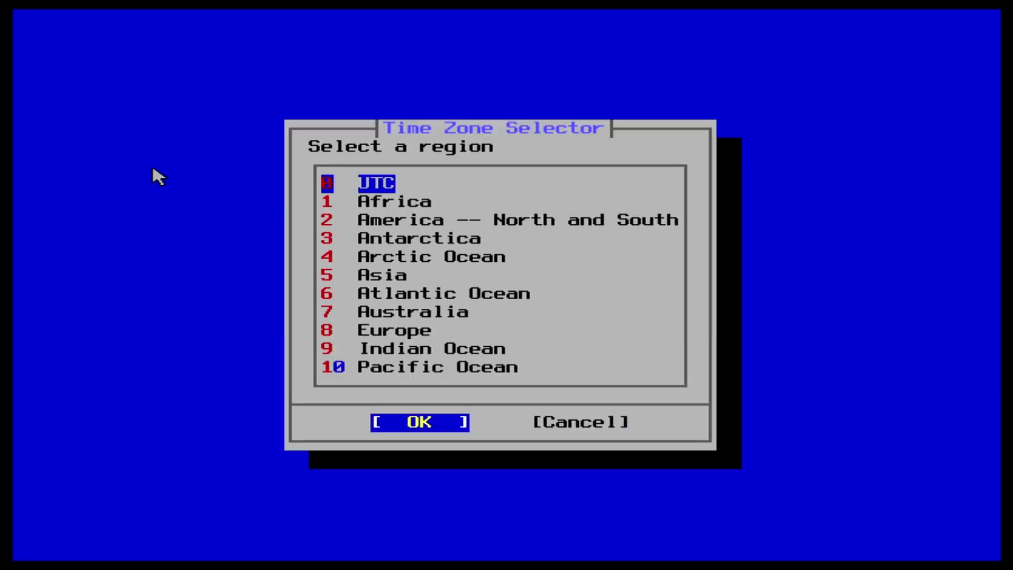
key("Down")
key("Down")
key("Down")
key("Down")
key("Down")
key("Down")
key("Down")
key("Down")
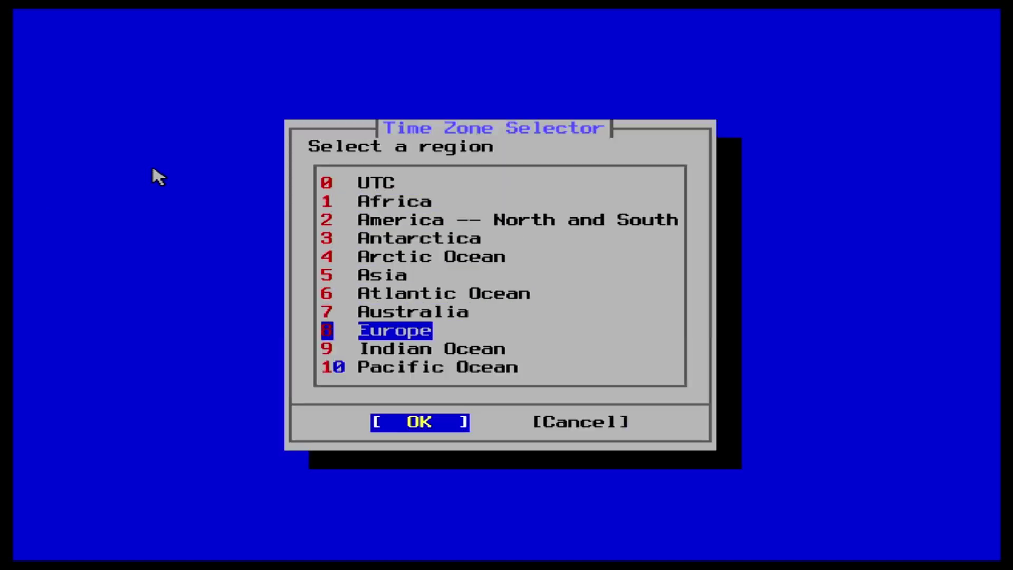
key("Return")
key("Down")
key("Down")
- Choose the Netherlands, accept CEST, and skip changing the date
key("Page_Down")
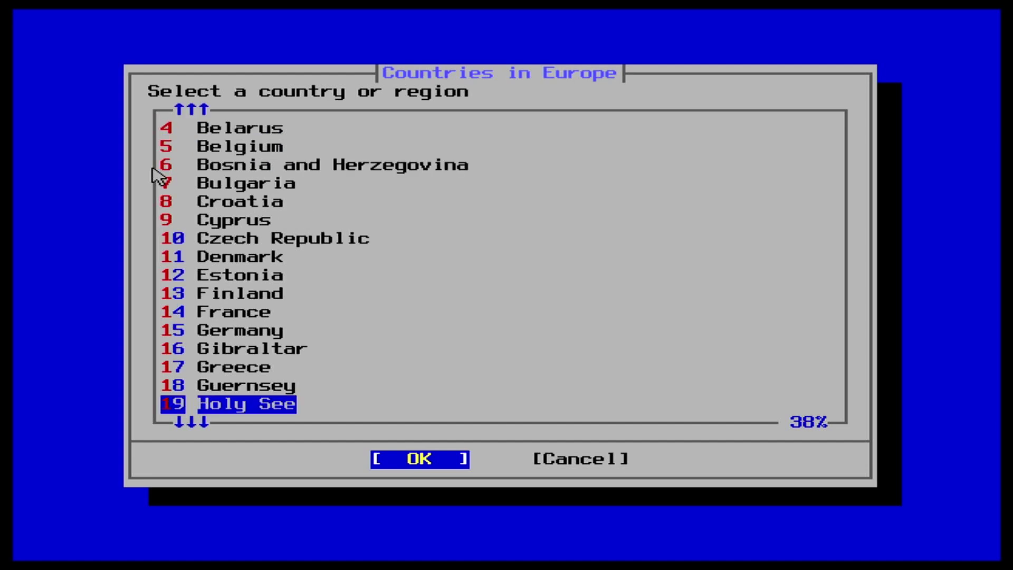
key("Page_Down")
key("Up")
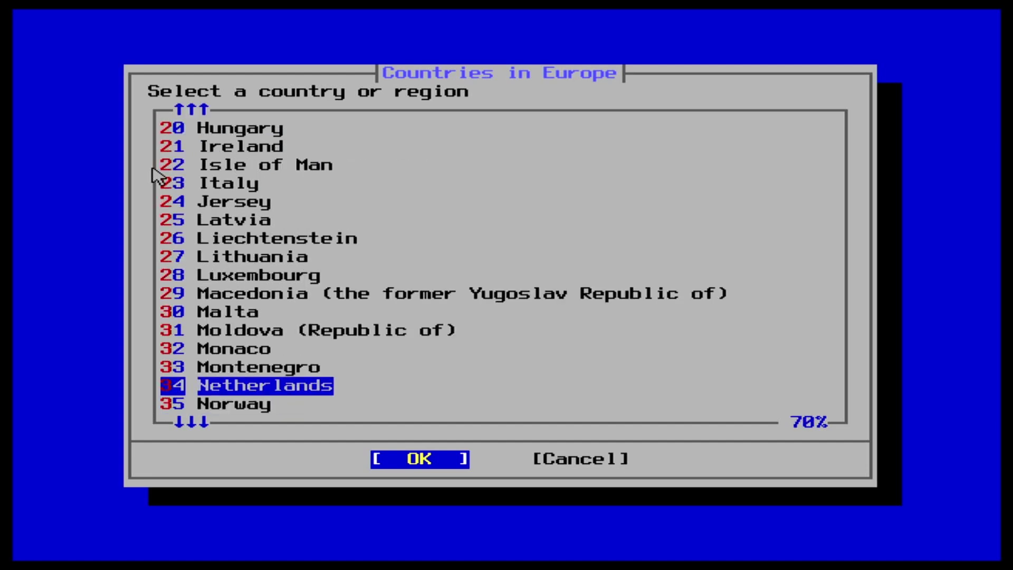
key("Return")
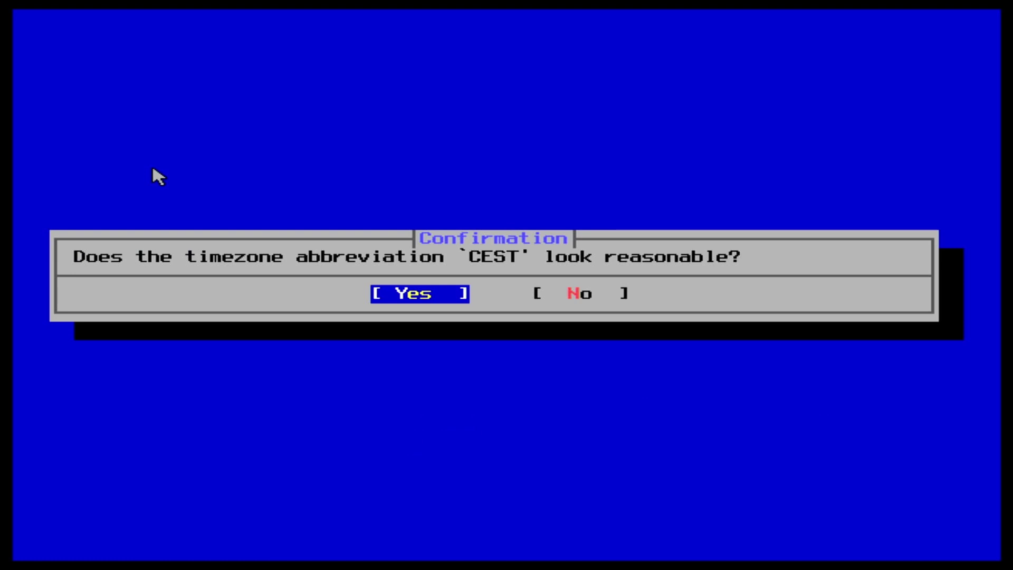
key("Return")
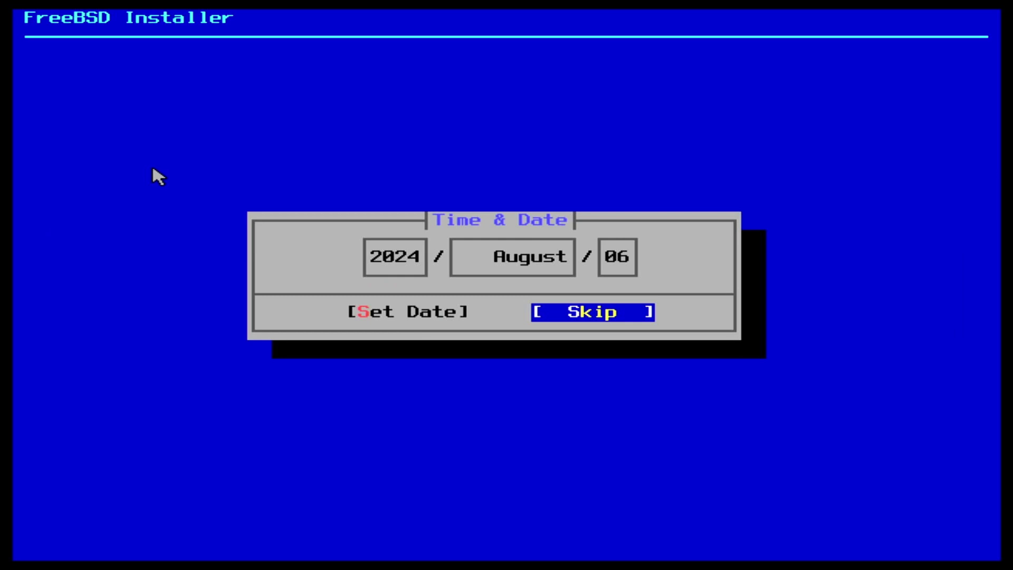
key("Return")
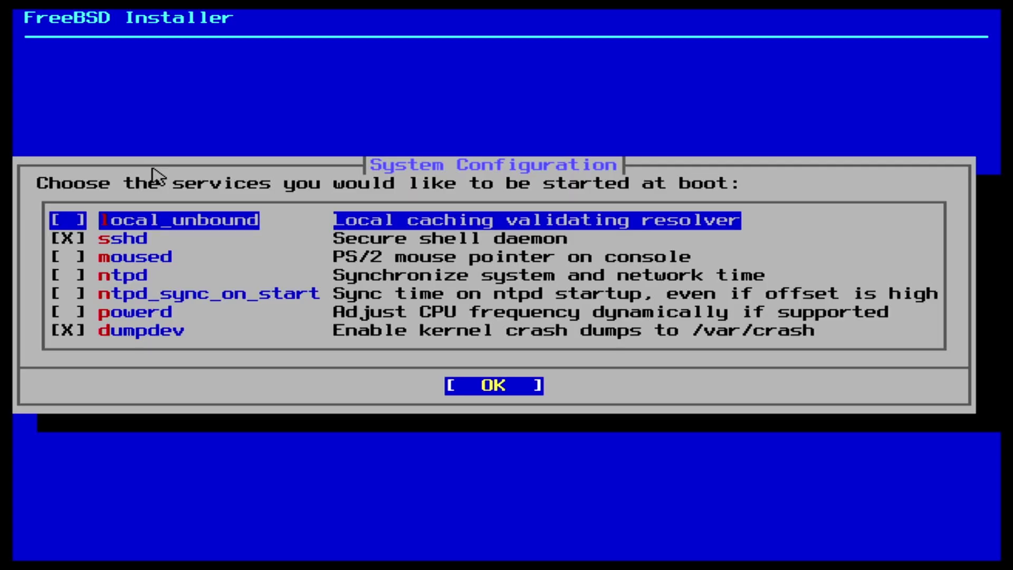
- Enable ntpd at boot alongside sshd and dumpdev, then confirm the services
key("Down")
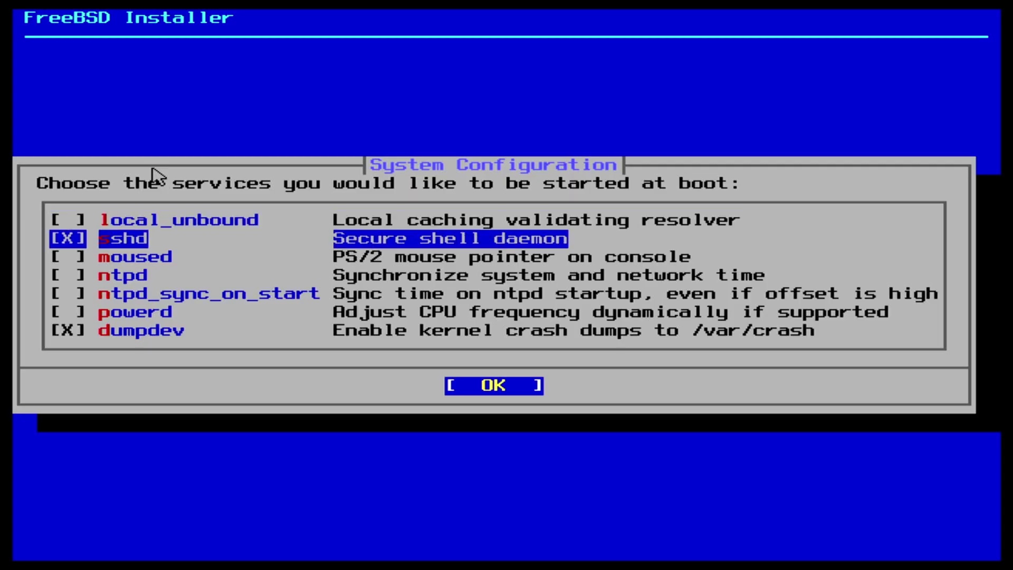
key("Down")
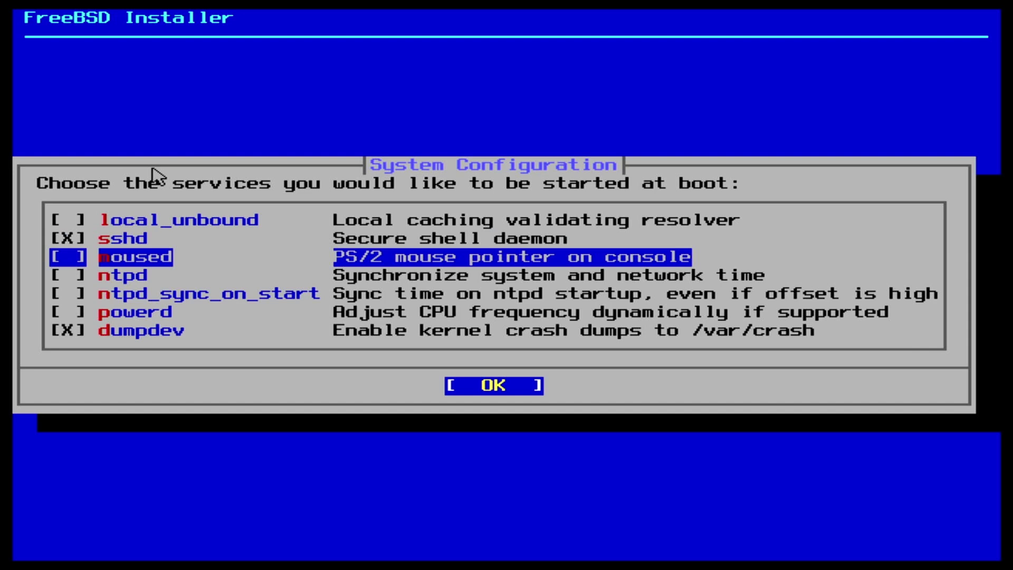
key("Down")
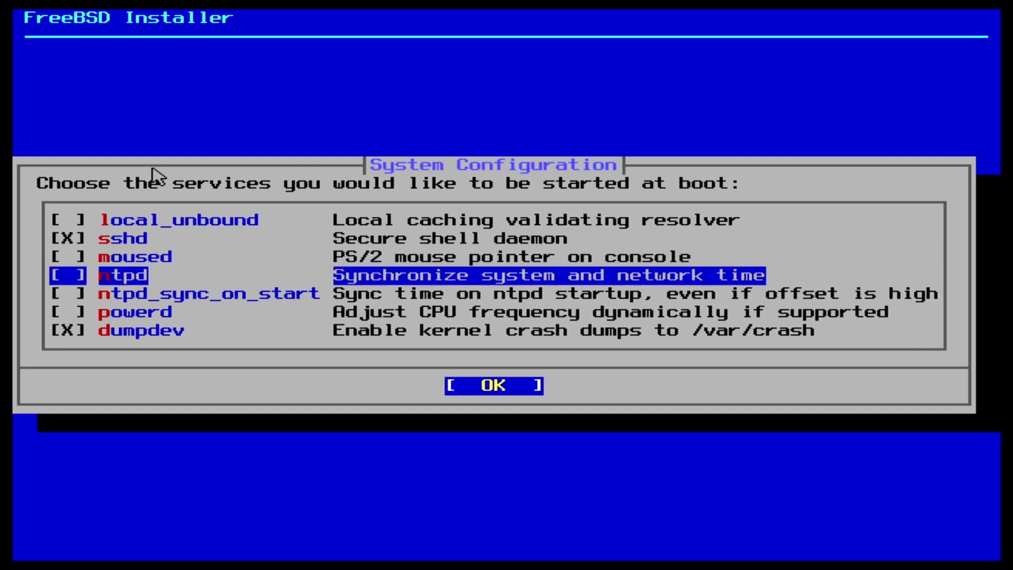
key("space")
key("Down")
key("Down")
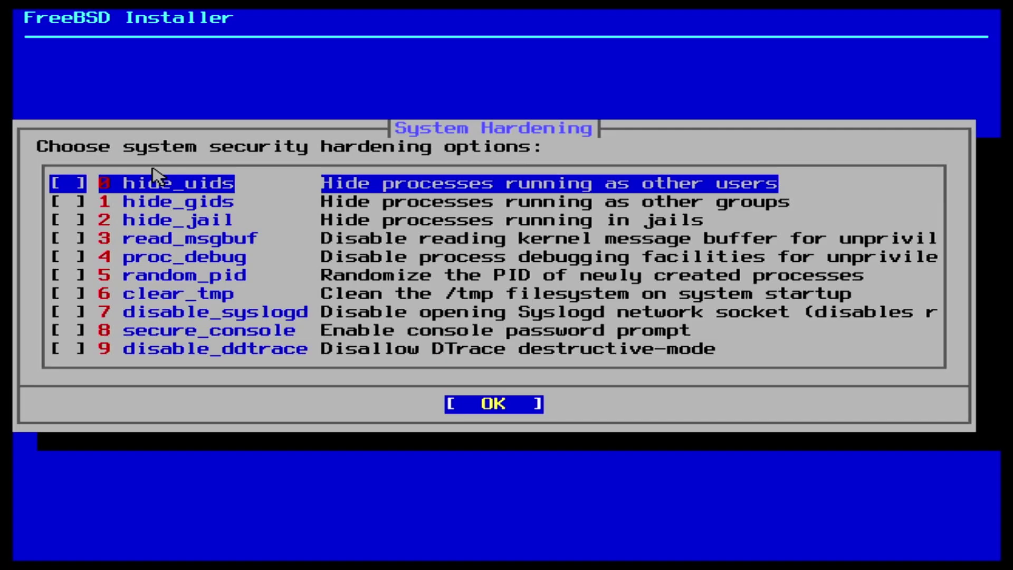
- Move through the System Hardening options, leaving all of them unchecked
key("Down")
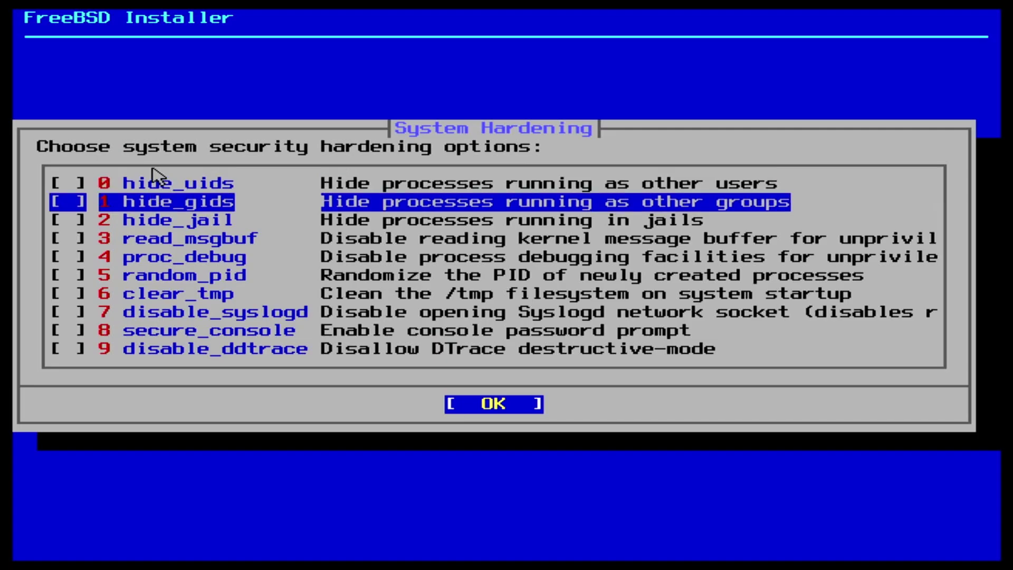
key("Down")
key("Down")
key("Down")
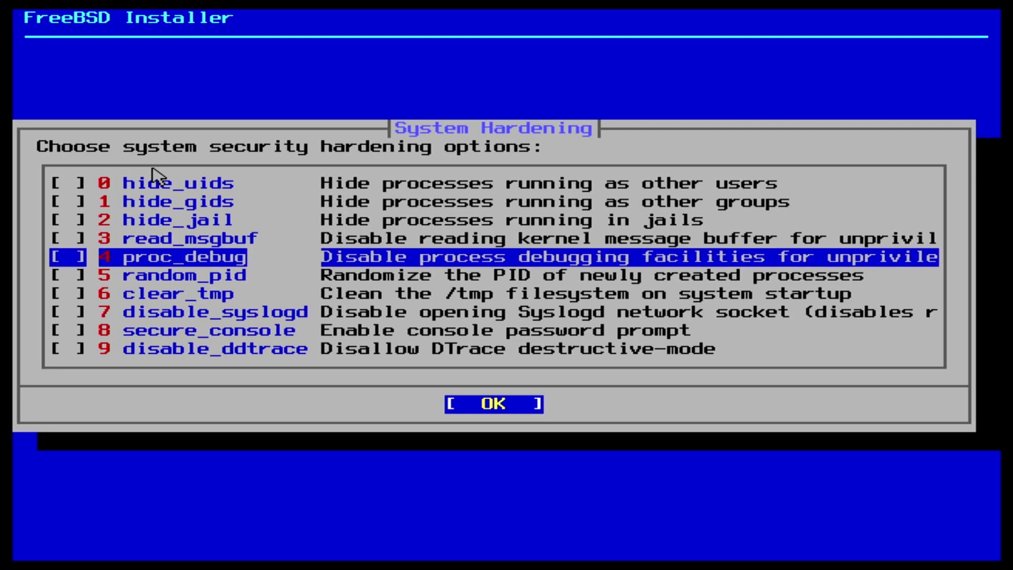
key("Down")
key("Down")
key("Down")
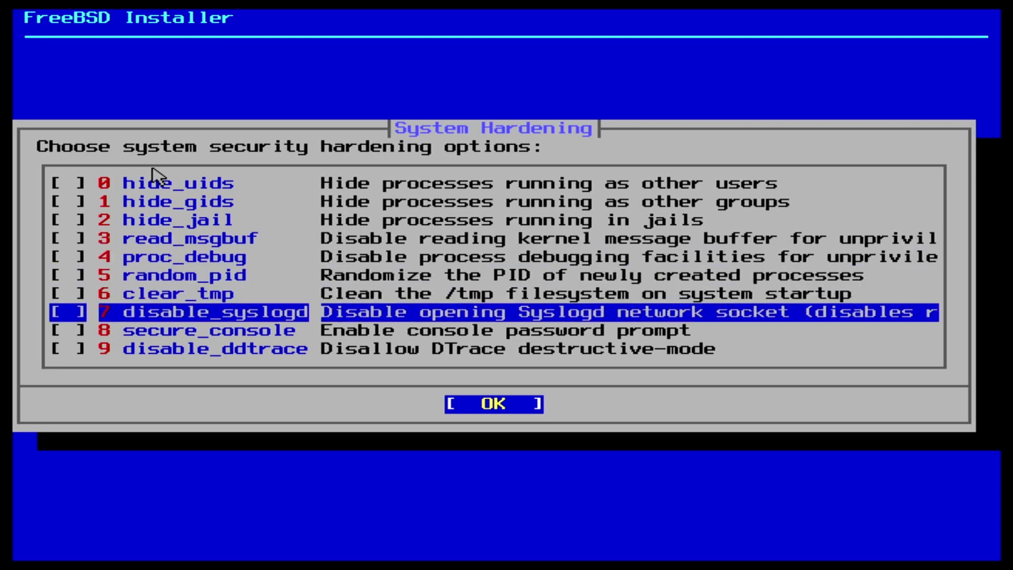
key("Down")
key("Down")
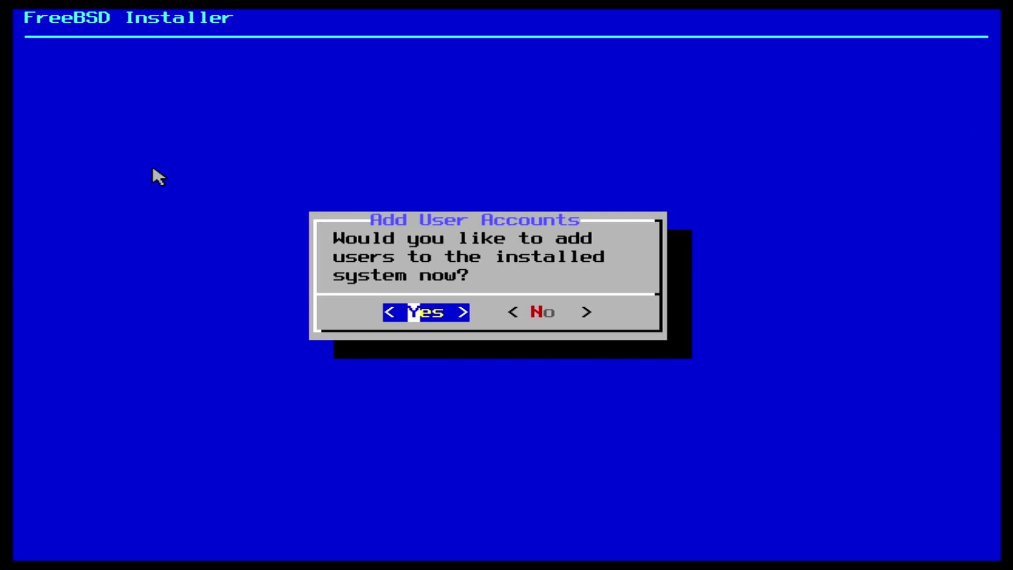
- Add user tommy with the default full name, uid, login group, groups, class and shell
key("Return")
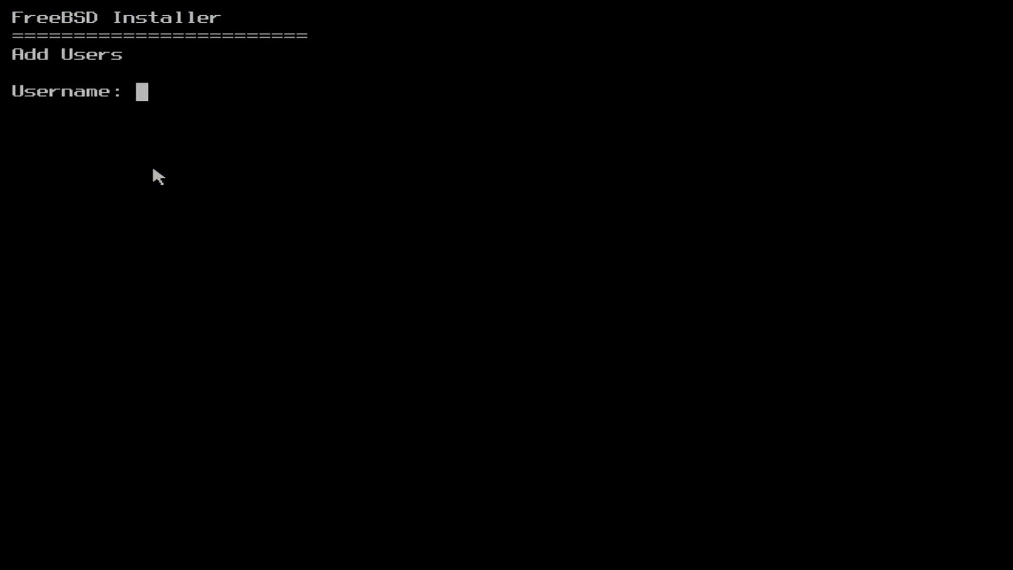
type("tommy")
key("Return")
type("Tommy T")
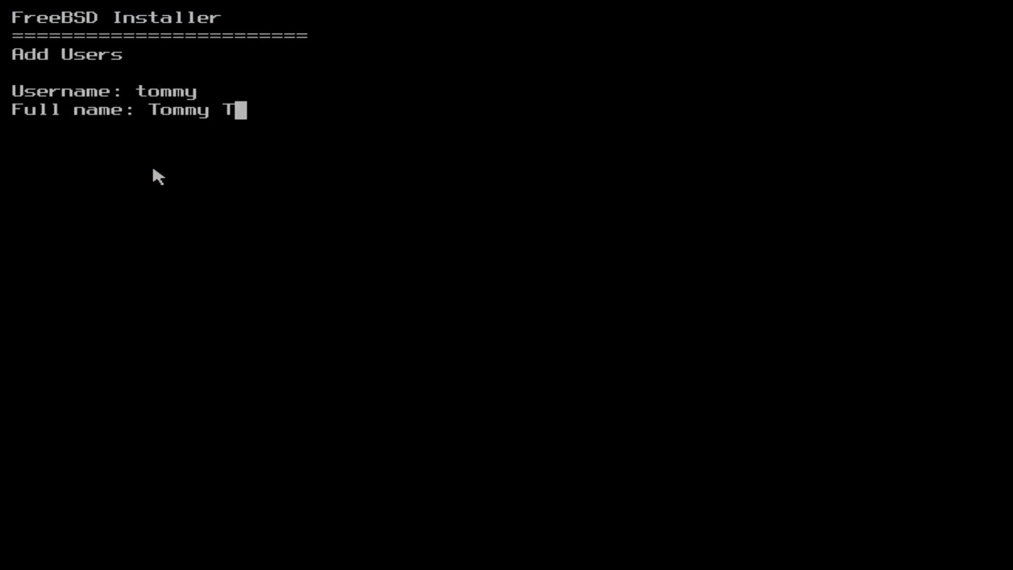
type("ester")
key("Return")
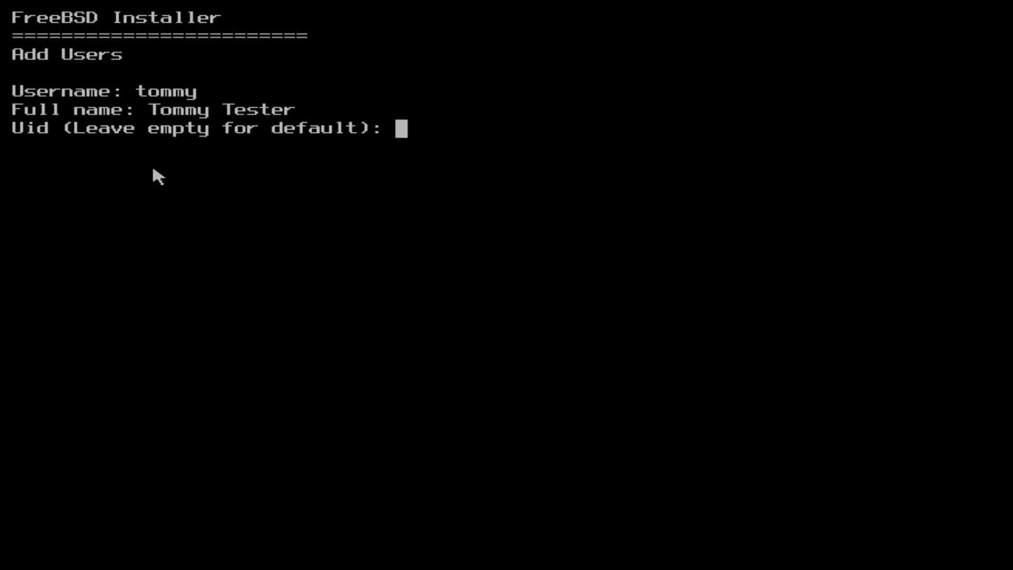
key("Return")
key("Return")
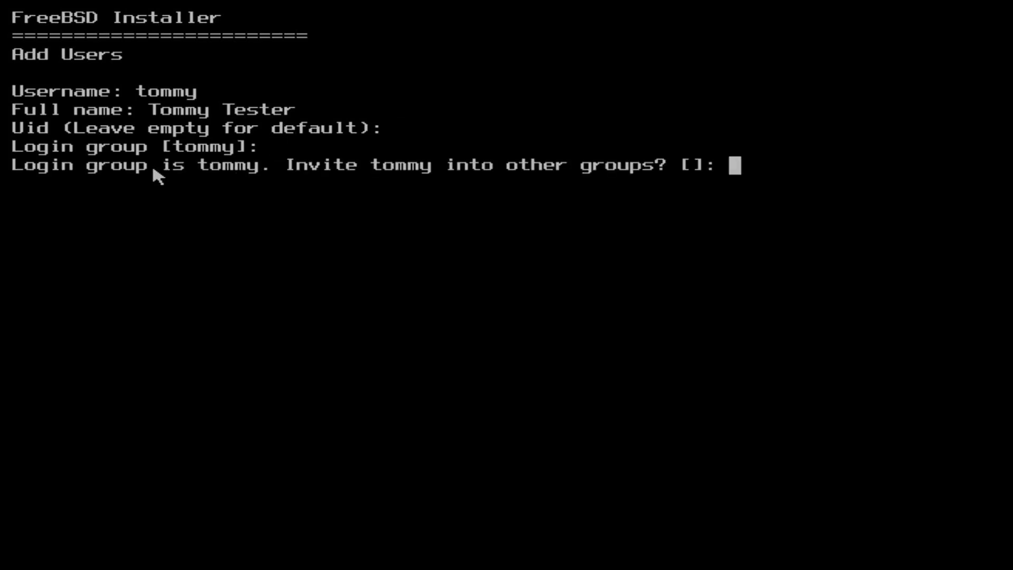
key("Return")
key("Return")
key("Return")
key("Return")
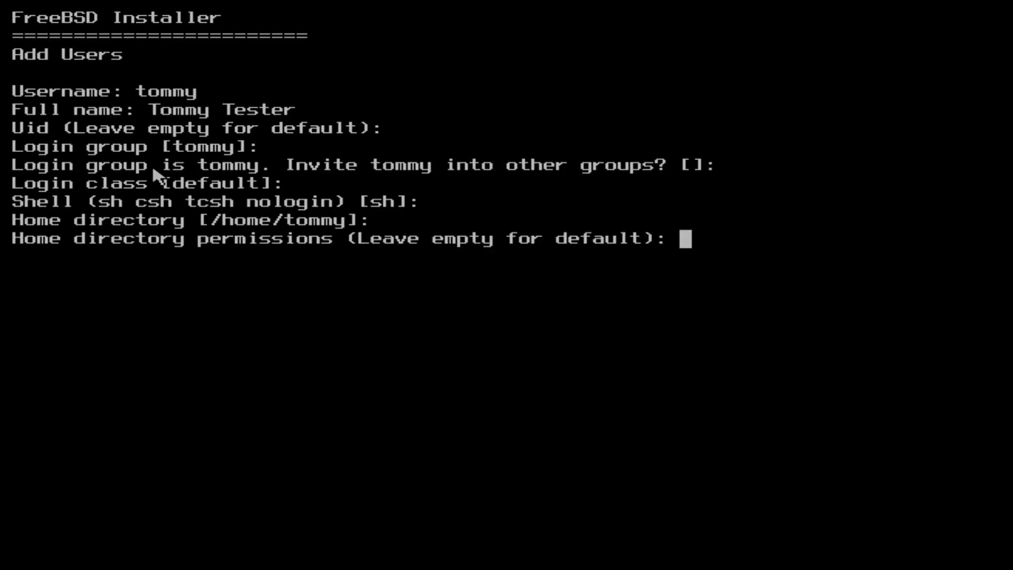
key("Return")
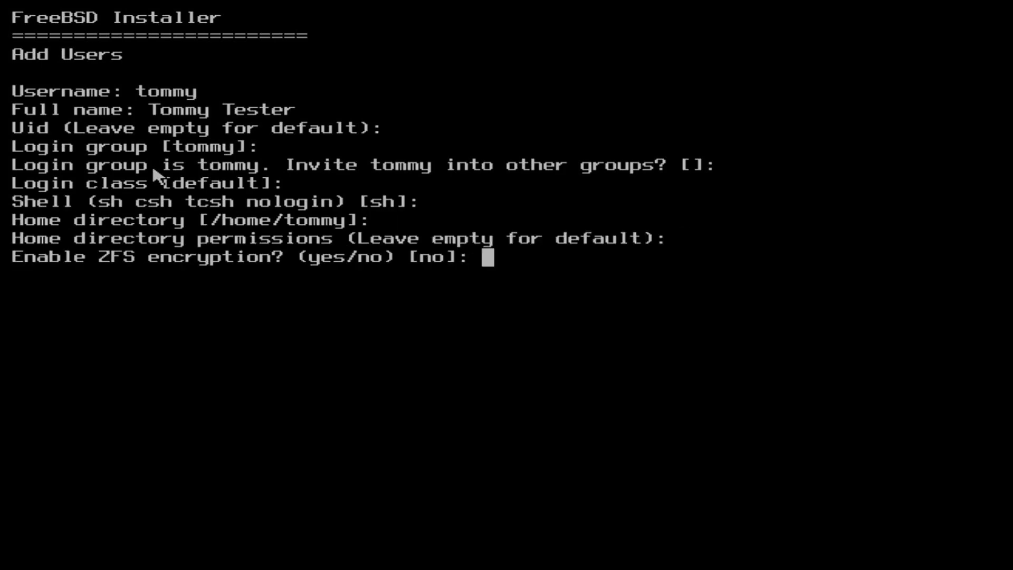
- Keep encryption off, use password authentication, and set tommy's password with the account unlocked
key("Return")
key("Return")
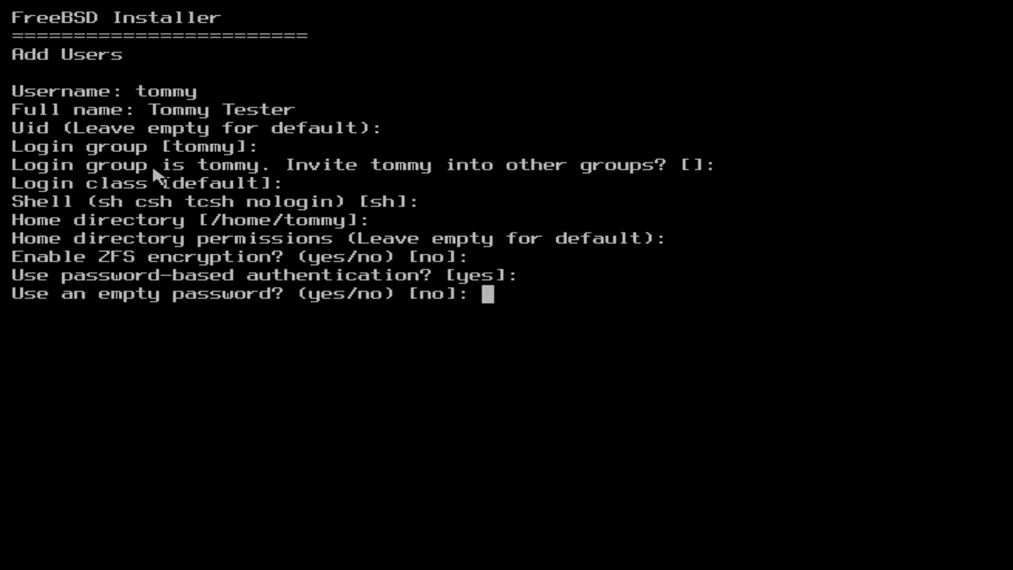
key("Return")
key("Return")
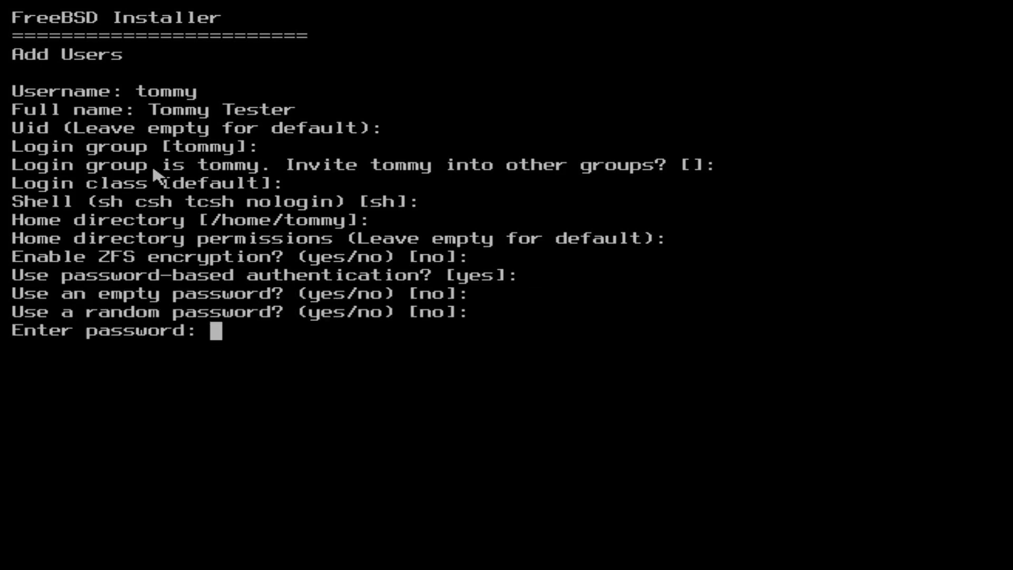
key("Return")
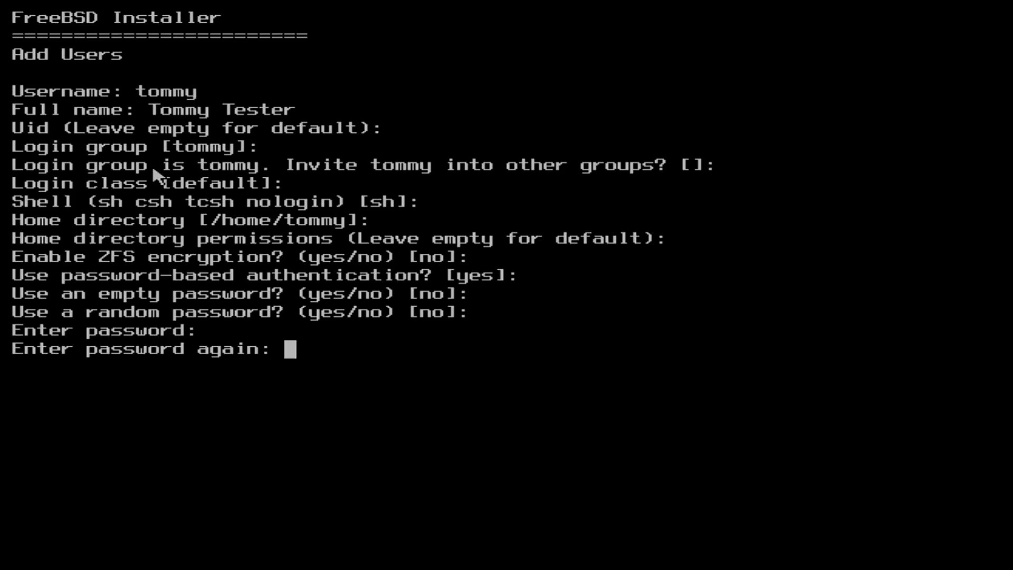
key("Return")
key("Return")
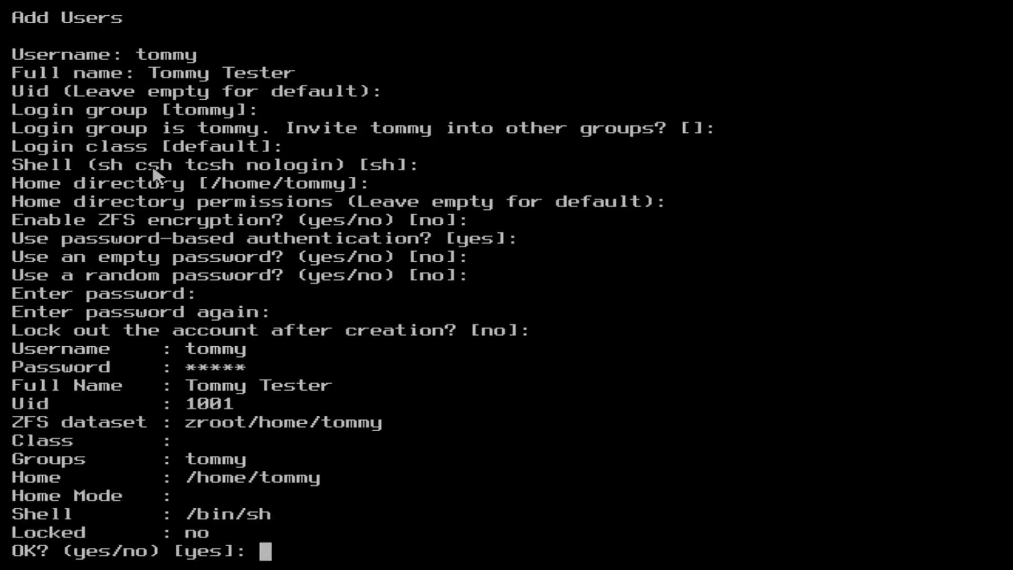
key("Return")
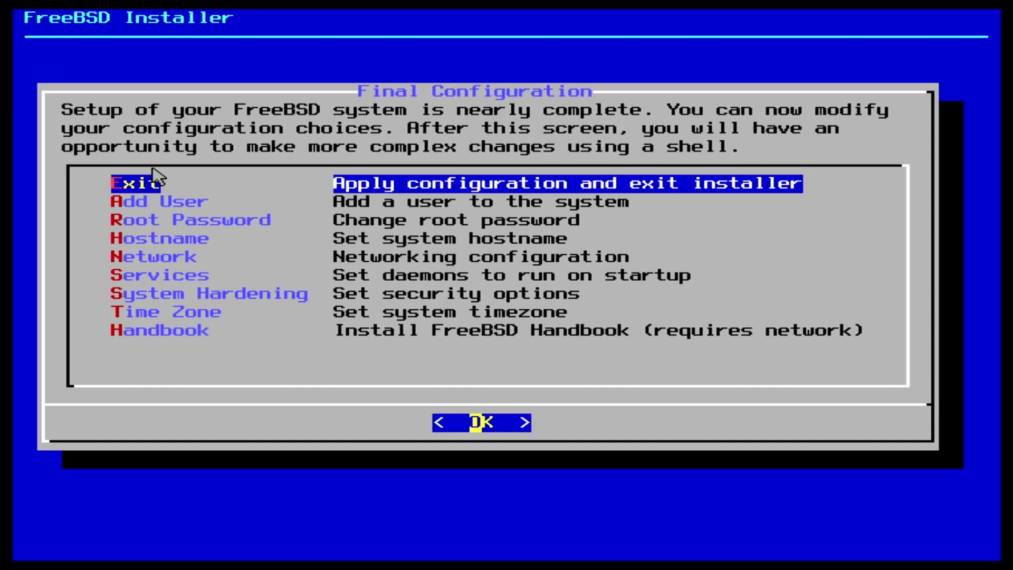
- Install the English ('en') Handbook documentation, then exit Final Configuration
key("Down")
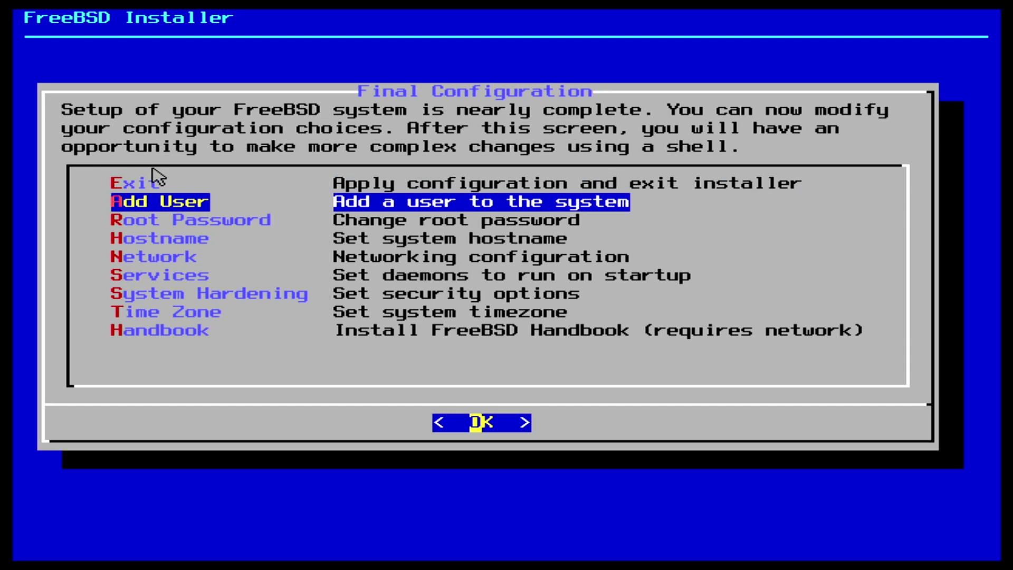
key("Down")
key("Down")
key("Down")
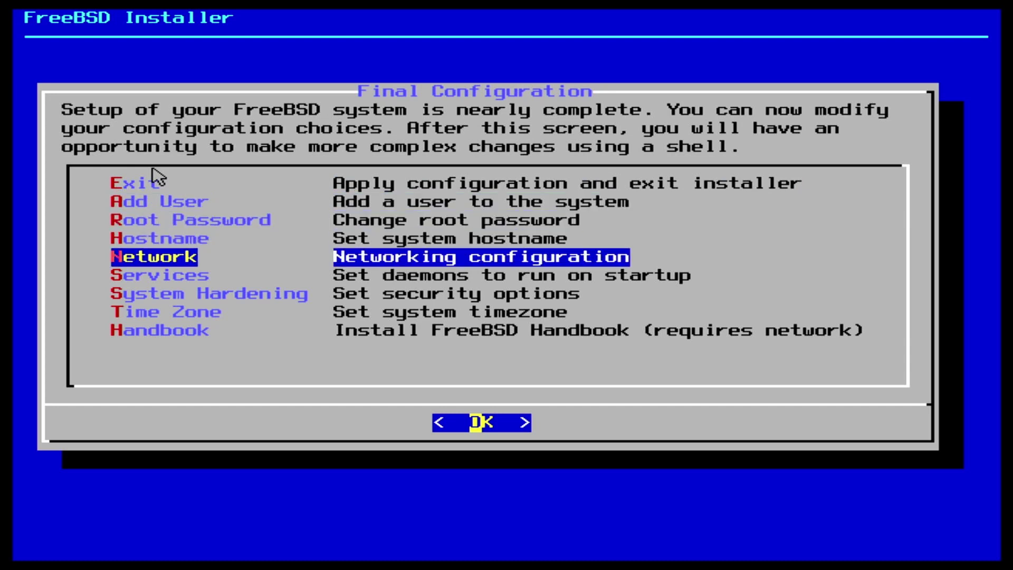
key("Down")
key("Down")
key("Down")
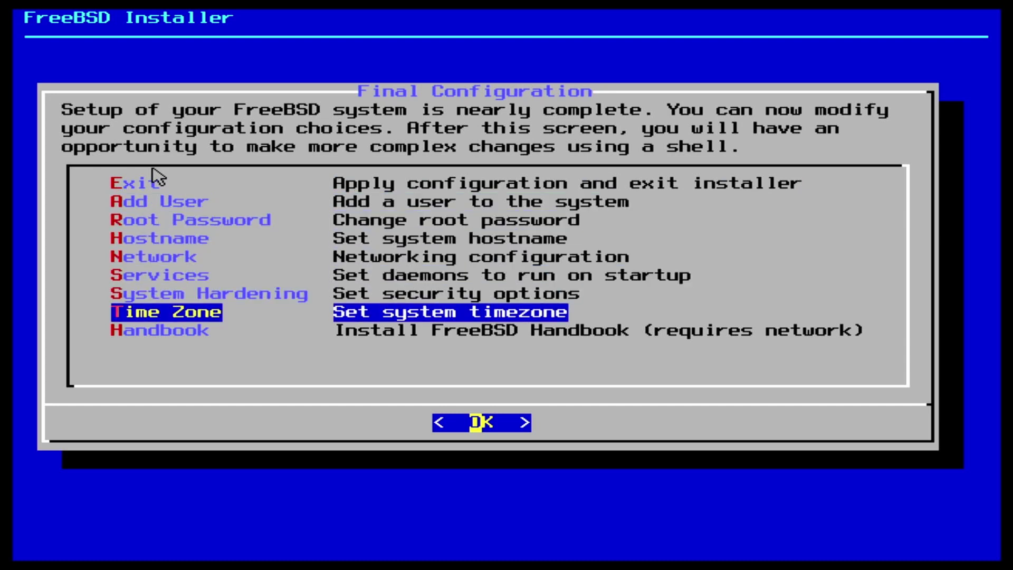
key("Down")
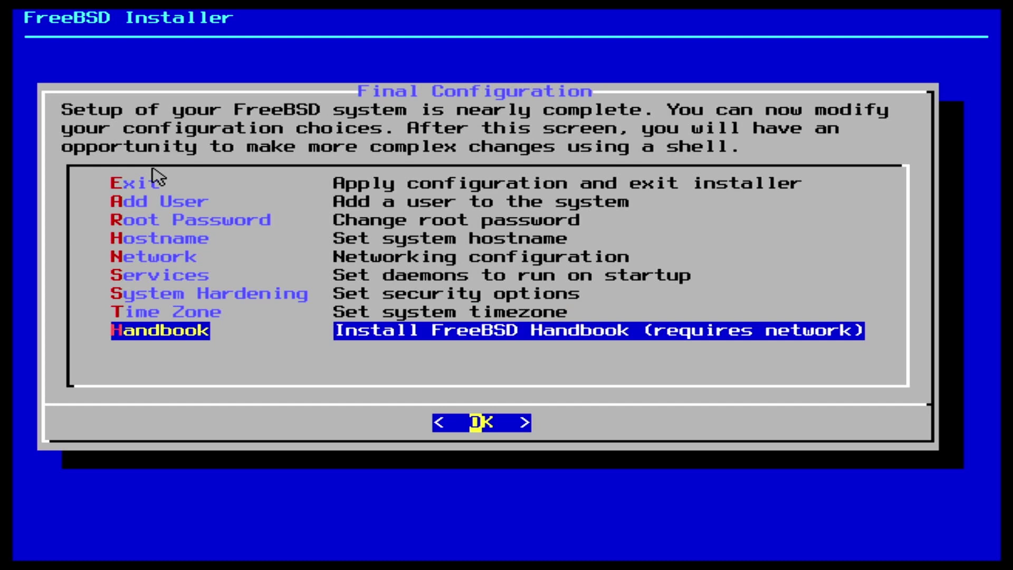
key("Return")
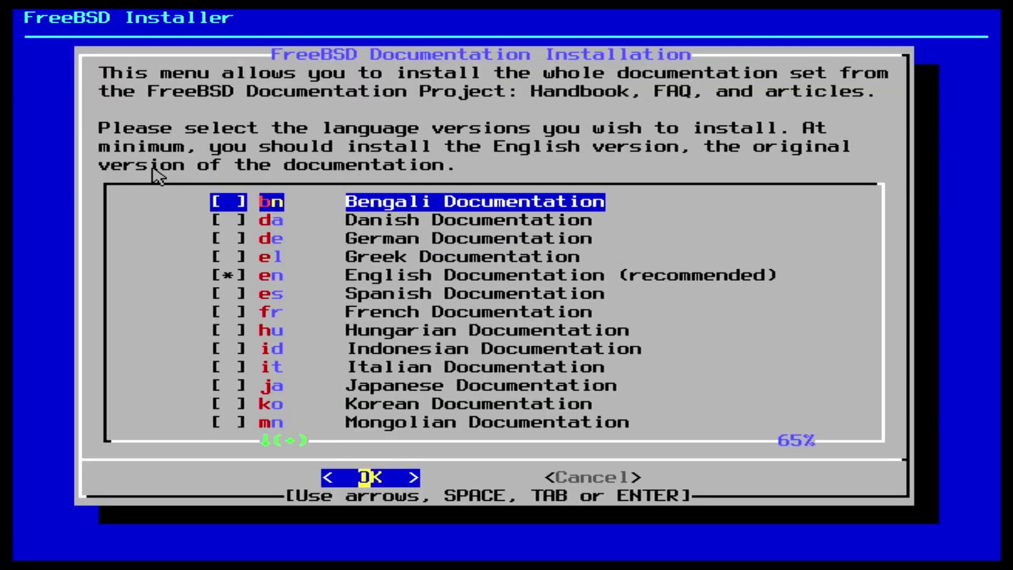
key("Down")
key("Down")
key("Down")
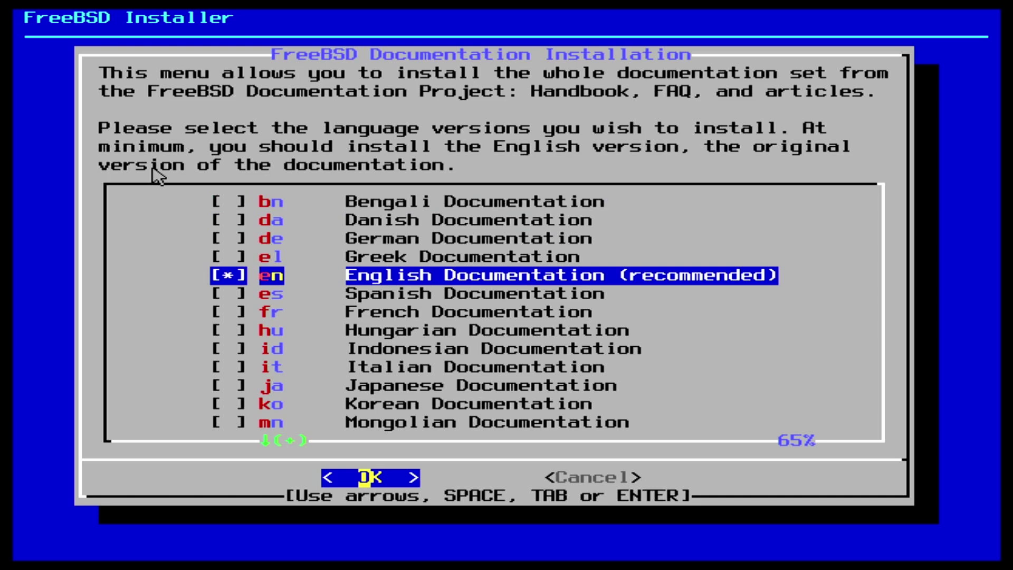
key("Return")
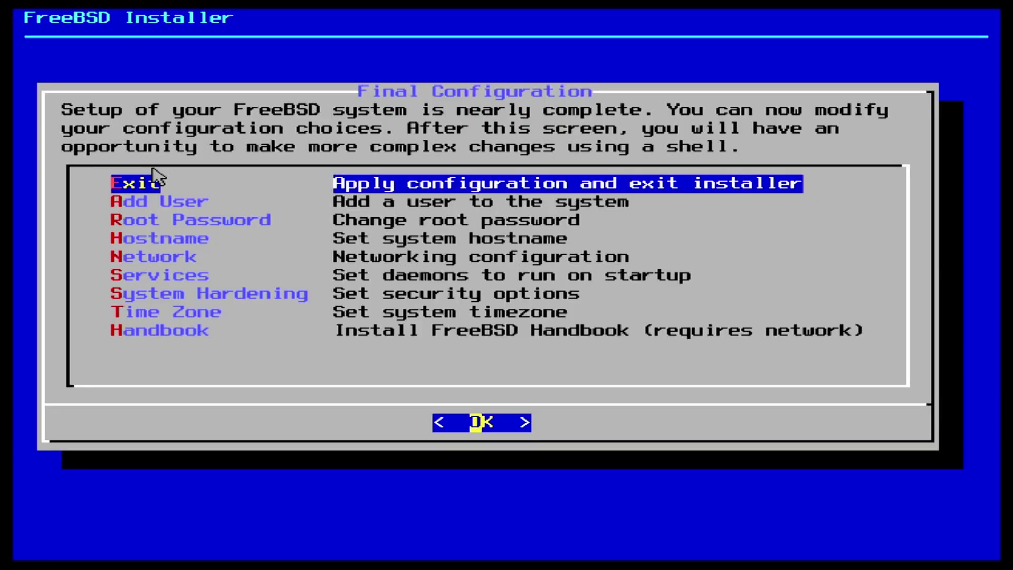
key("Return")
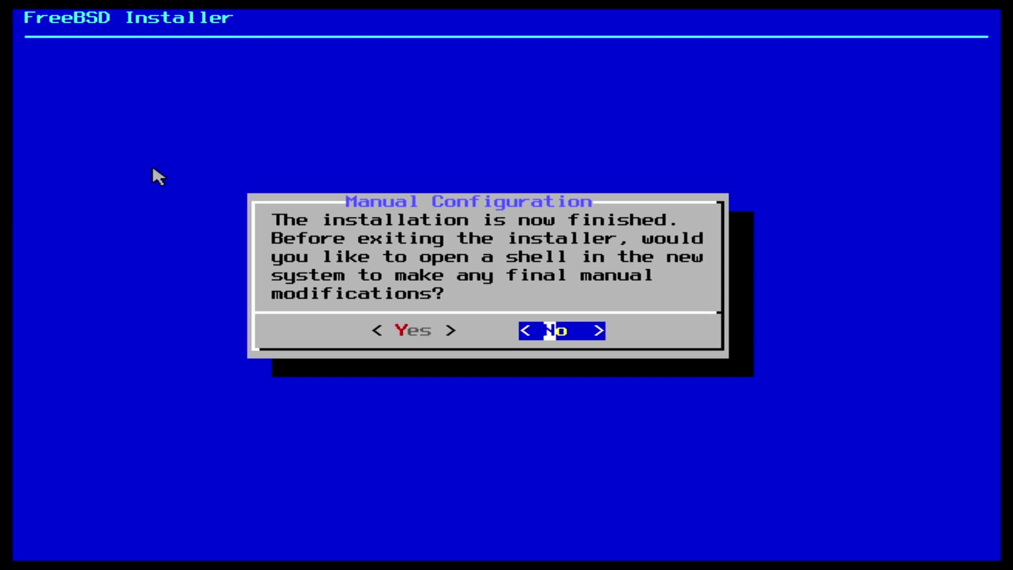
- Answer No to opening a manual configuration shell in the new system
key("Left")
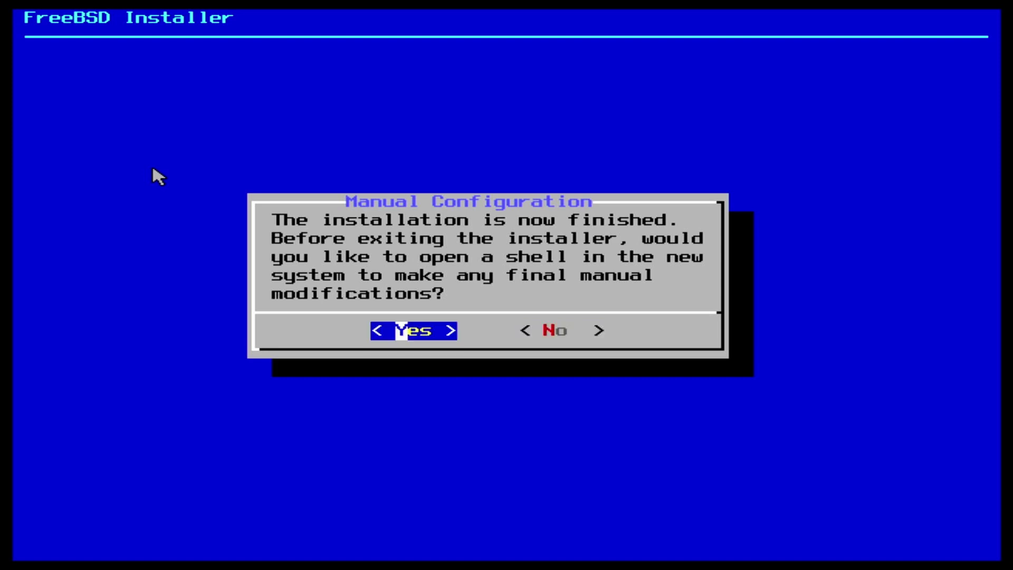
key("Right")
key("Return")
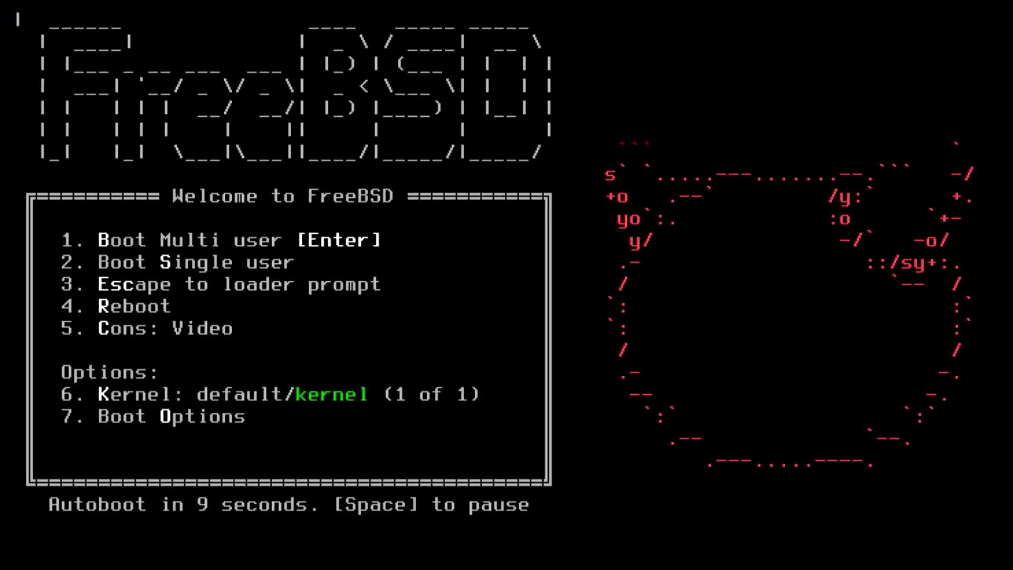
- Boot the installed system, log in as root, and confirm 14.1-RELEASE amd64 with uname -a
key("Return")
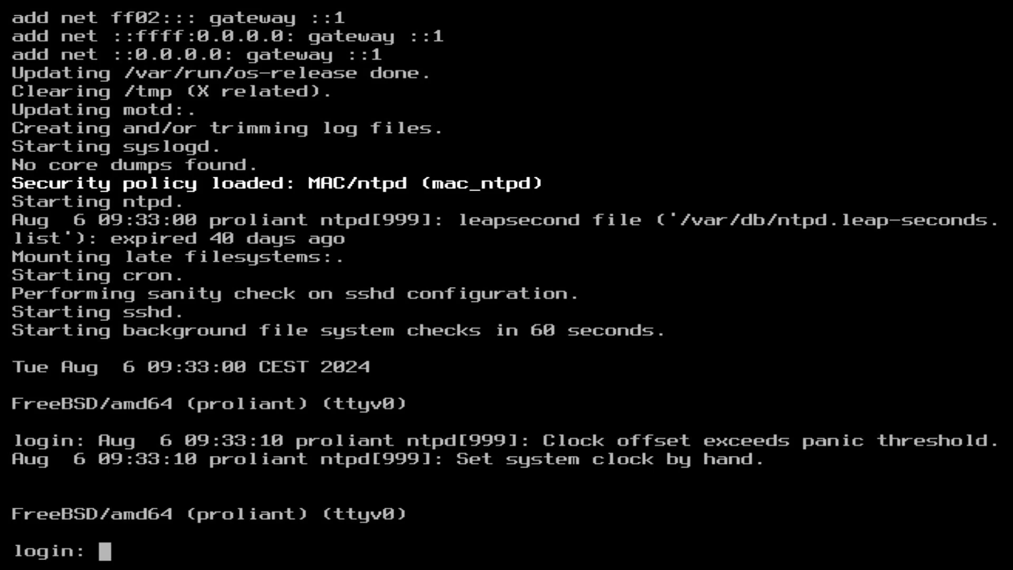
type("roo")
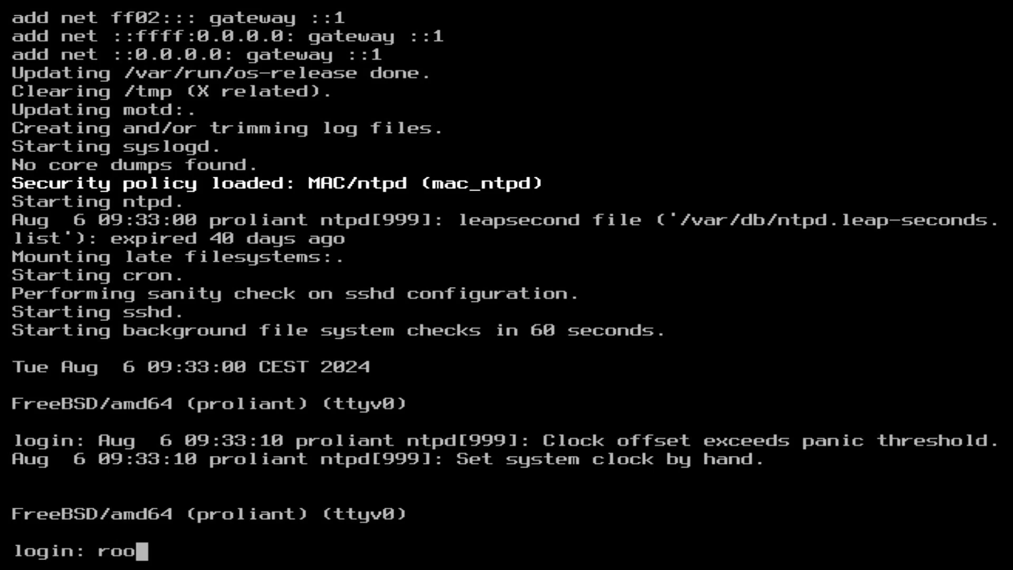
type("t")
key("Return")
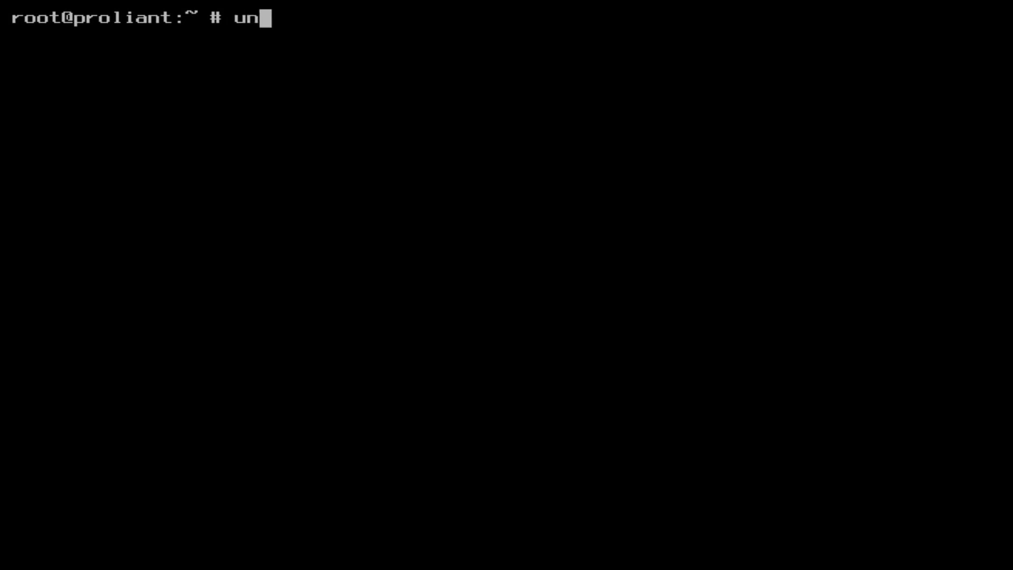
type("ame -a")
key("Return")
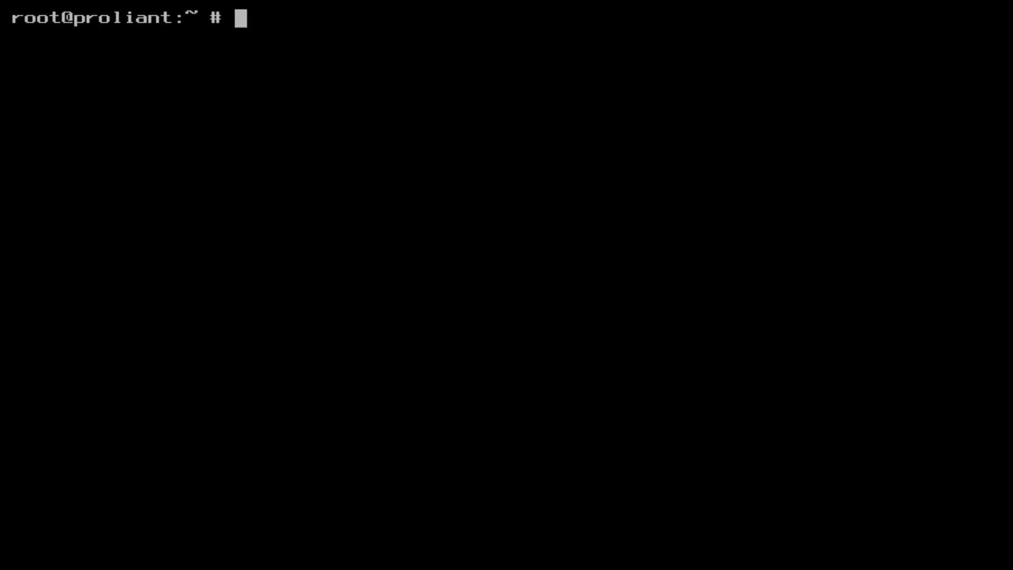
type("f")
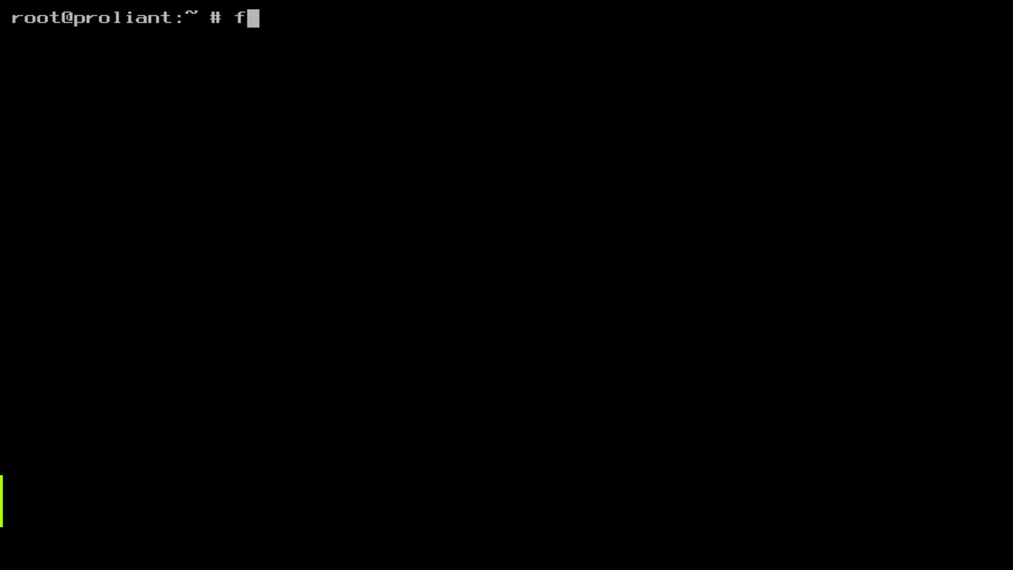
type("reebsd-")
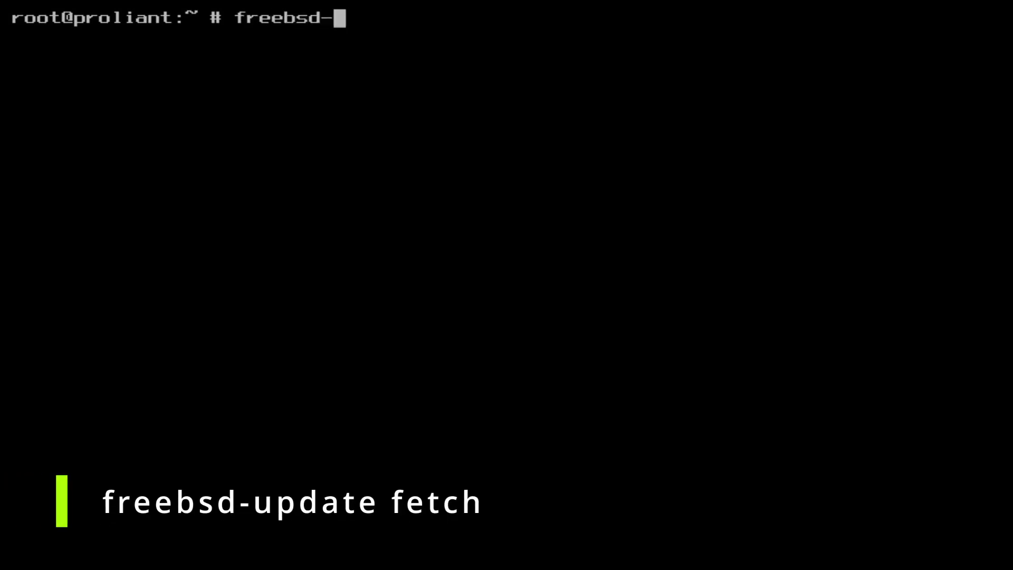
type("update ")
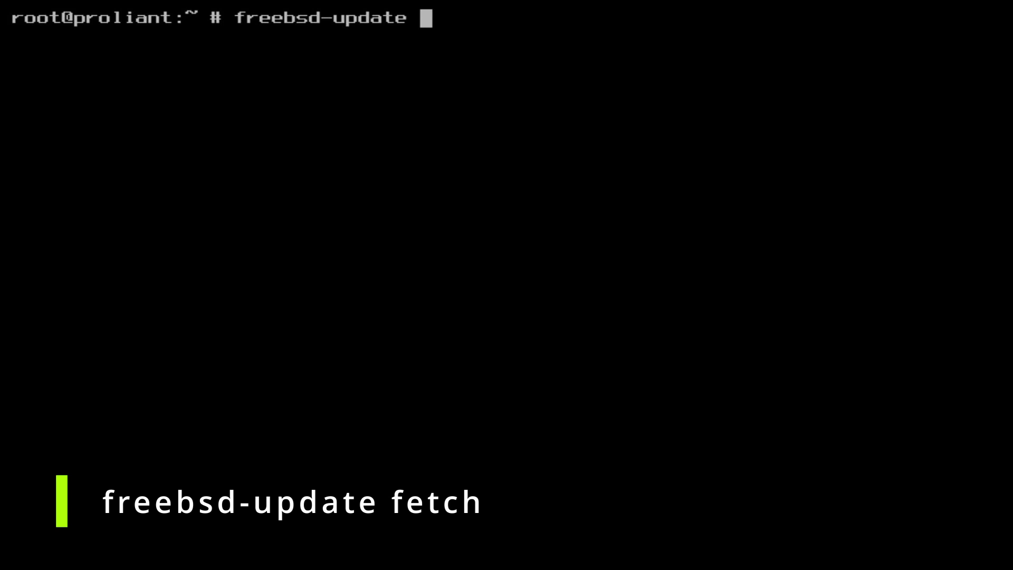
type("fetch")
- Fetch and install the 59 patches with freebsd-update, then clear the screen
key("Return")
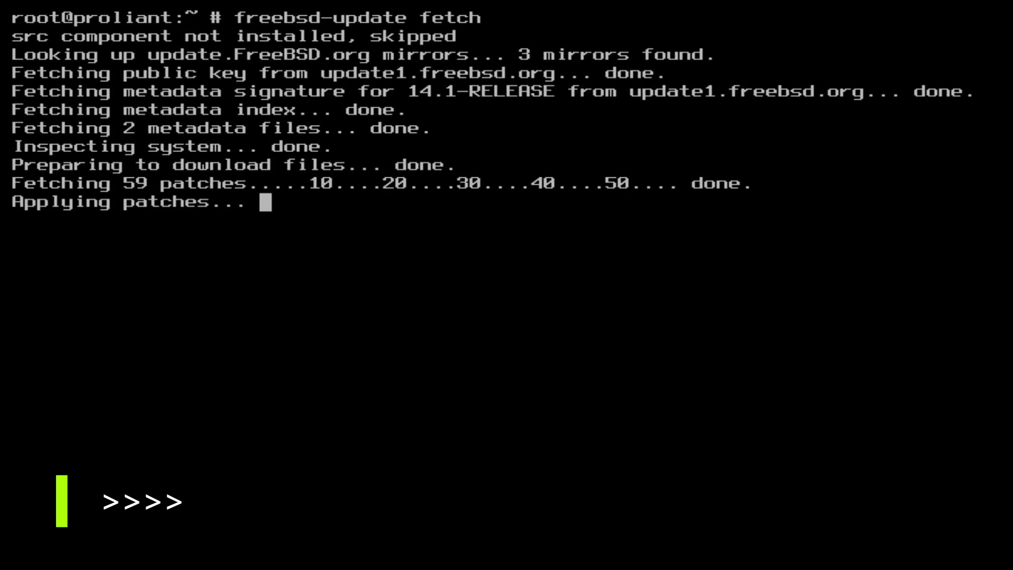
key("space")
key("space")
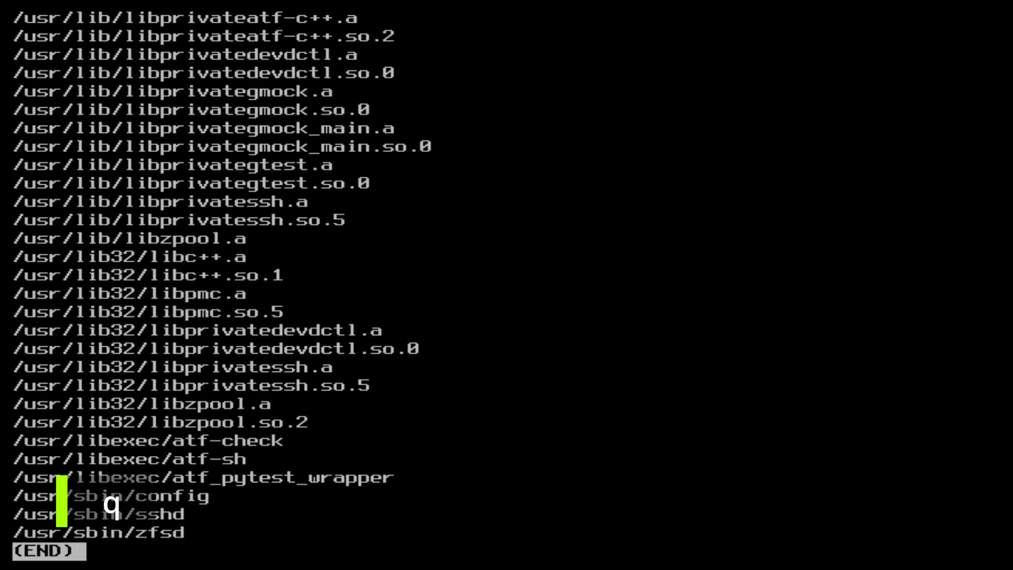
type("q")
type("freebsd-update ")
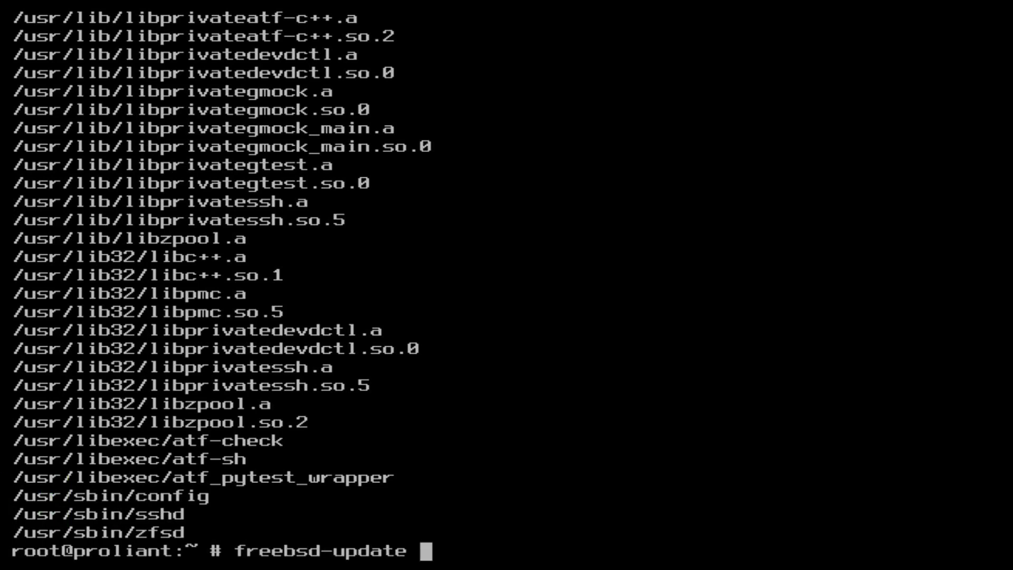
type("install")
key("Return")
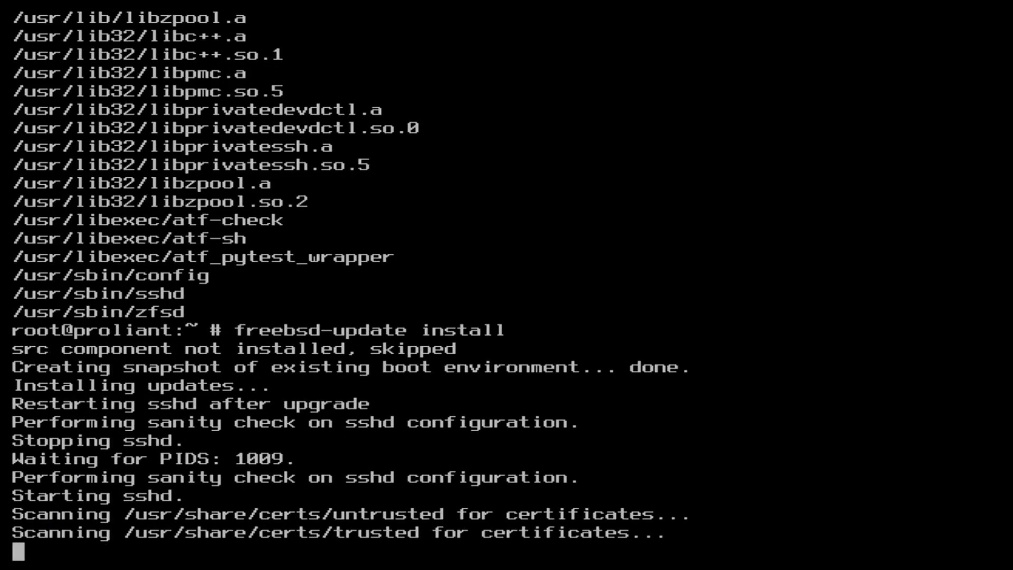
key("ctrl+l")
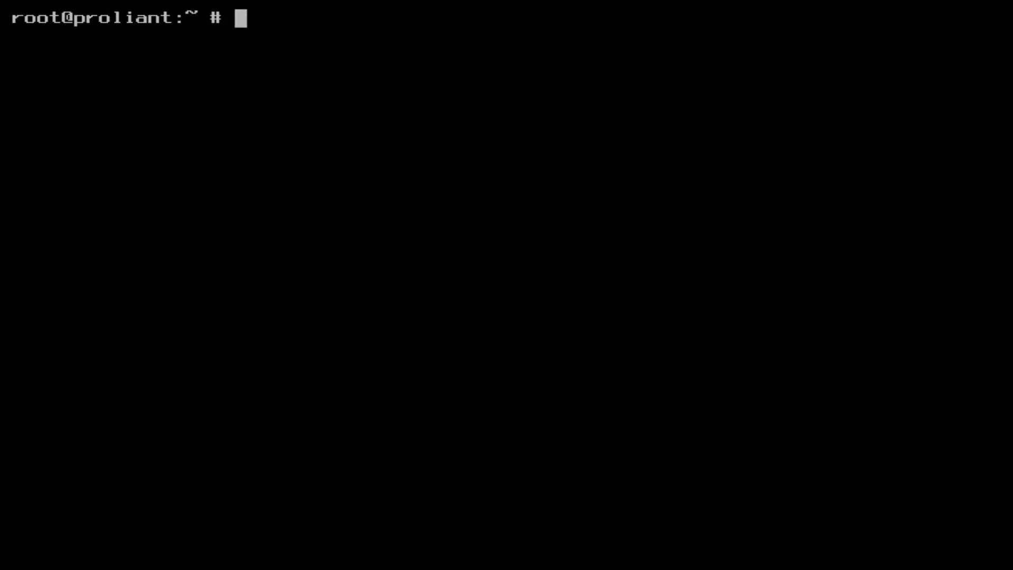
type("freeb")
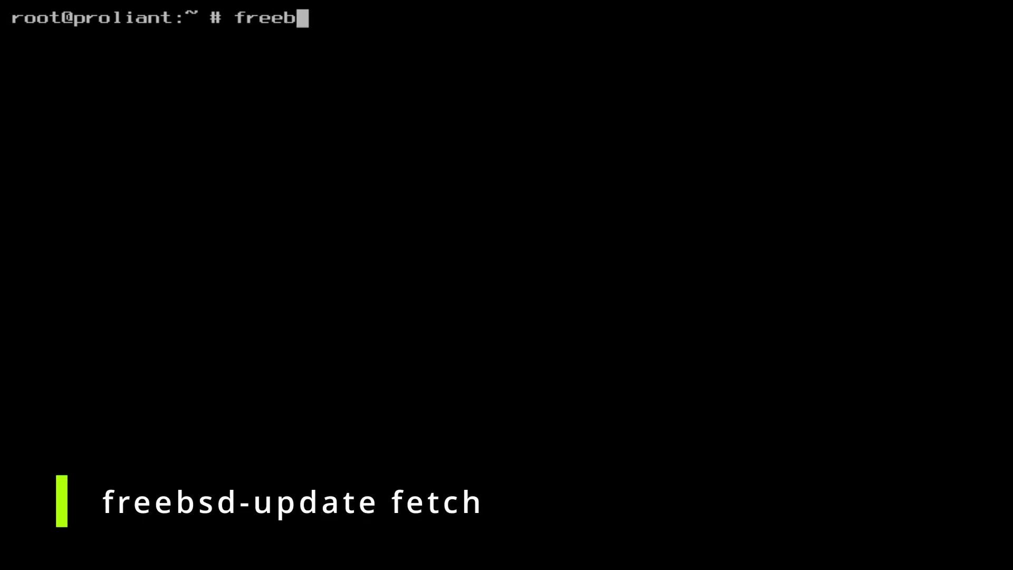
type("sd-upda")
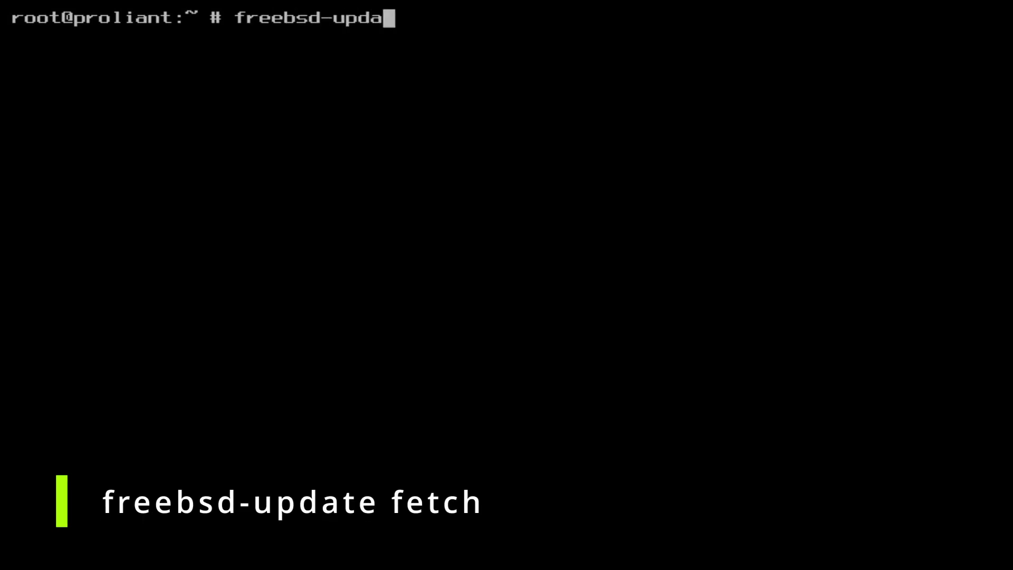
type("te fetch")
- Rerun freebsd-update fetch and confirm no updates are needed for 14.1-RELEASE-p2
key("Return")
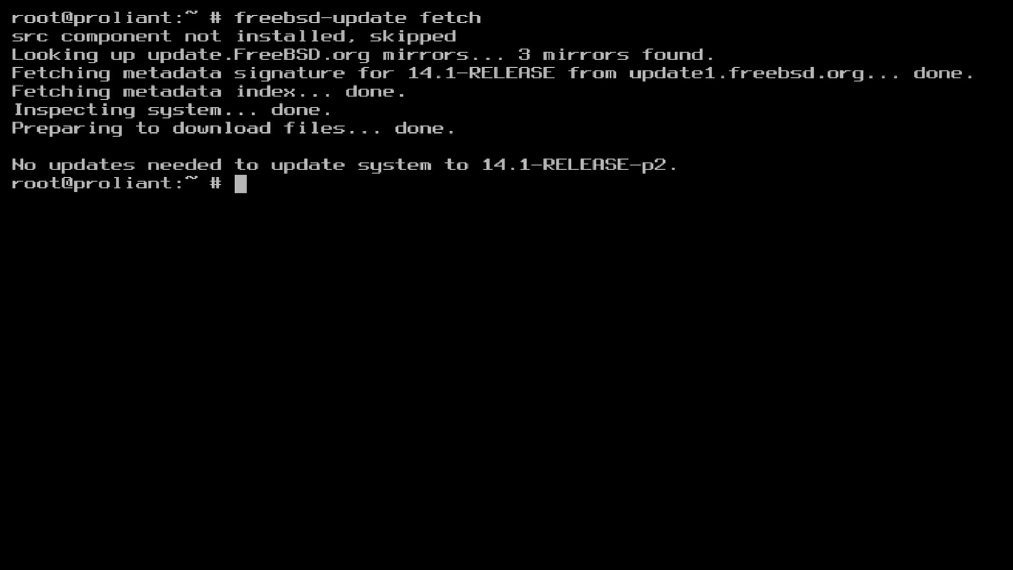
- Clear the screen and pkg install neofetch, approving all five packages
key("ctrl+l")
type("pkg inst")
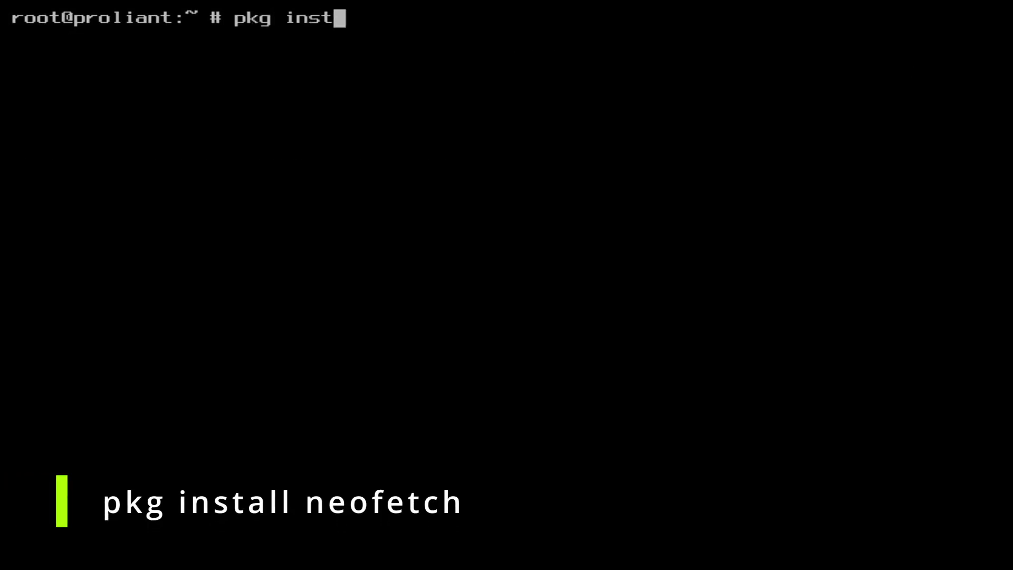
type("all neofet")
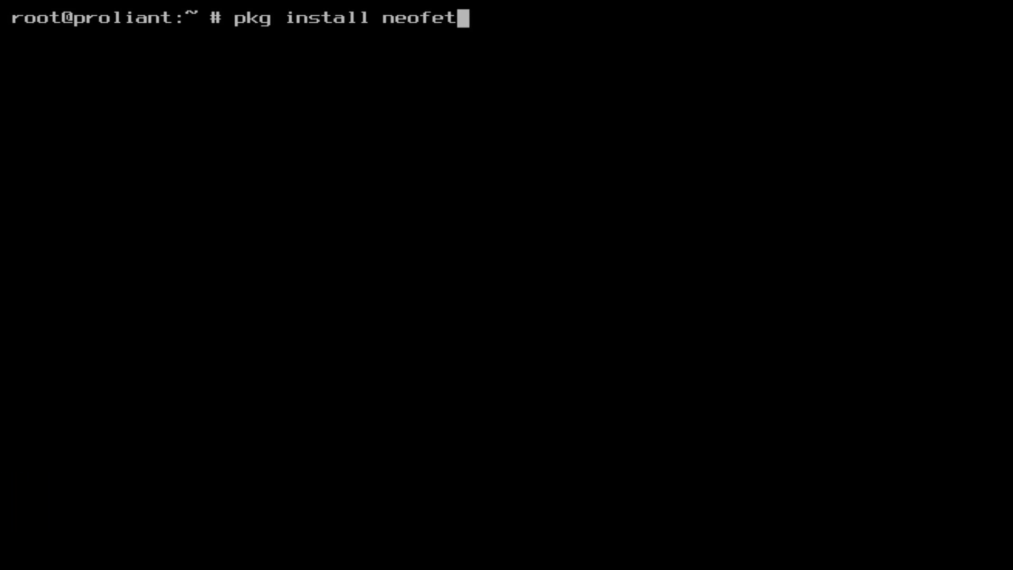
type("ch")
key("Return")
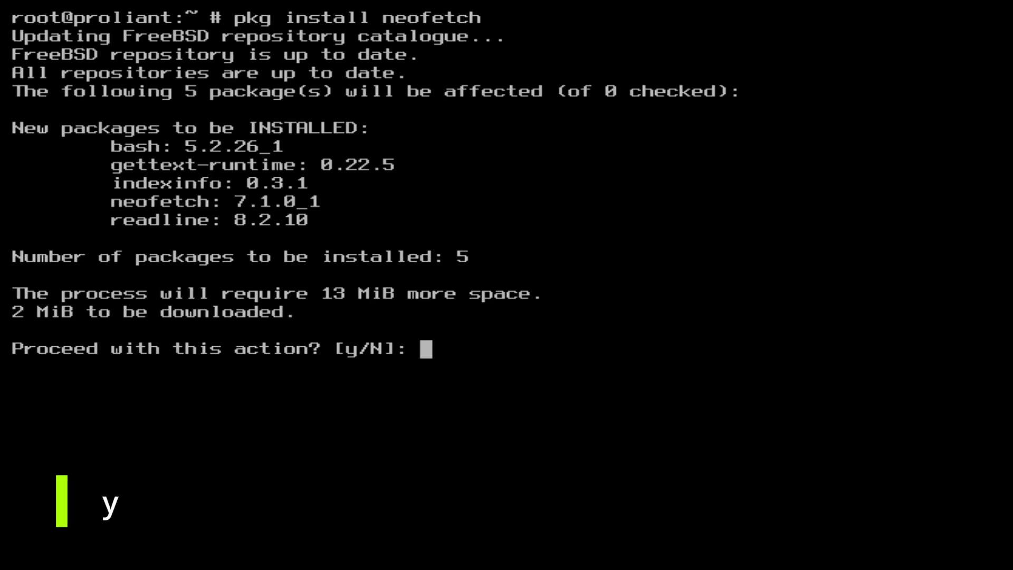
type("y")
key("Return")
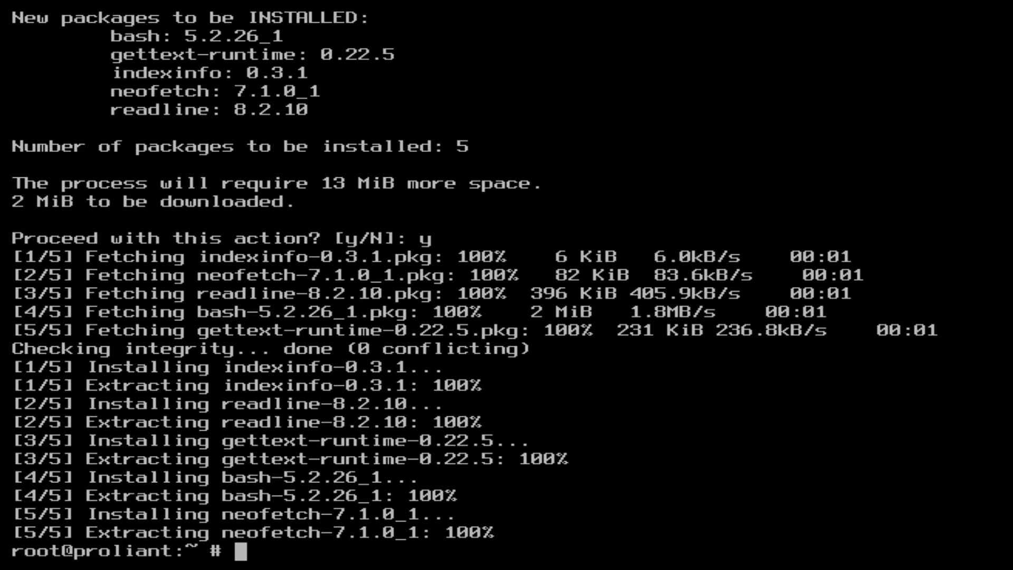
type("clear")
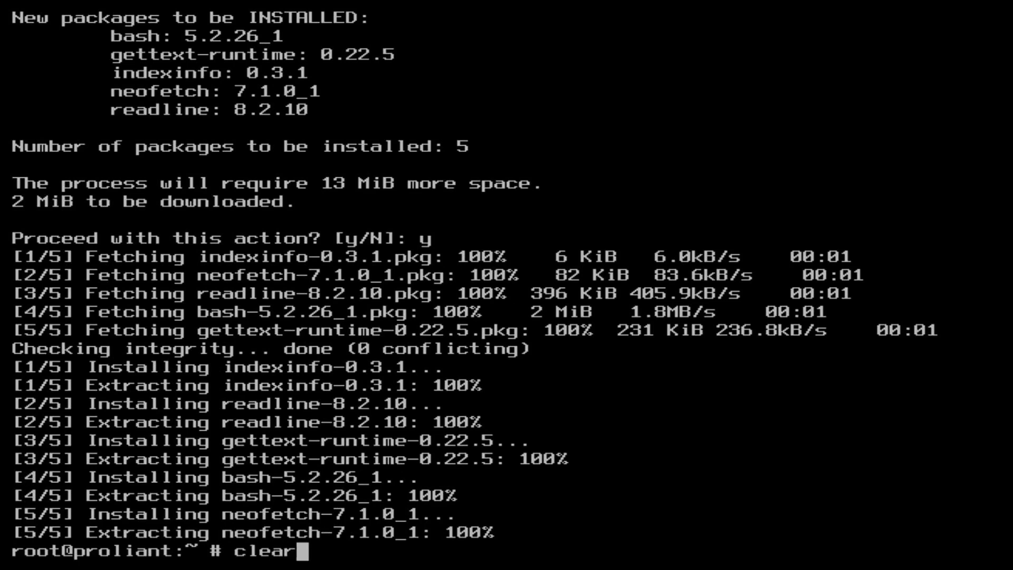
- Clear the console and run neofetch, showing FreeBSD 14.1-RELEASE-p2, i3-4130 and GeForce GT 710
key("Return")
type("neofetc")
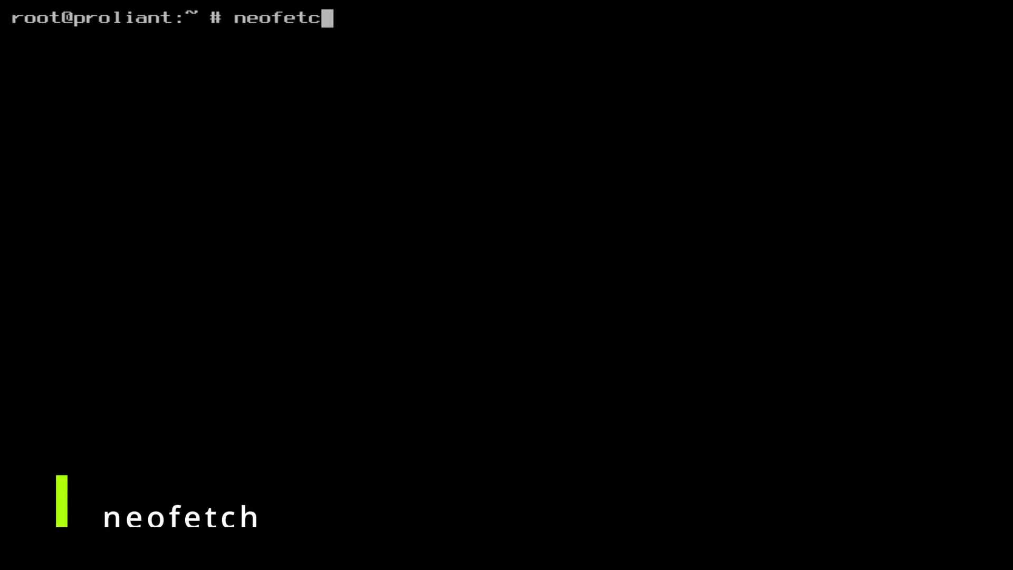
type("h")
key("Return")
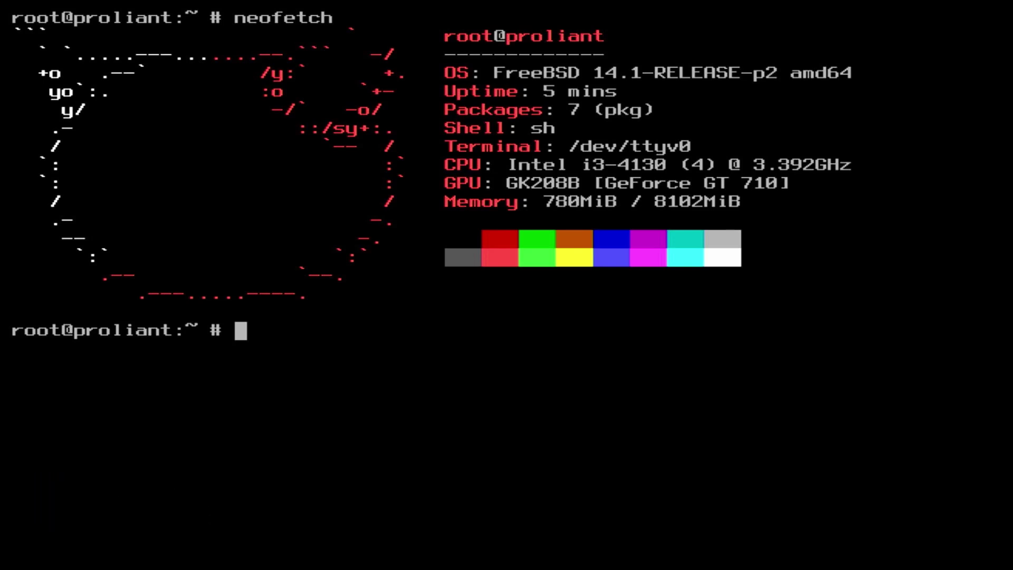
type("Enjoy!")
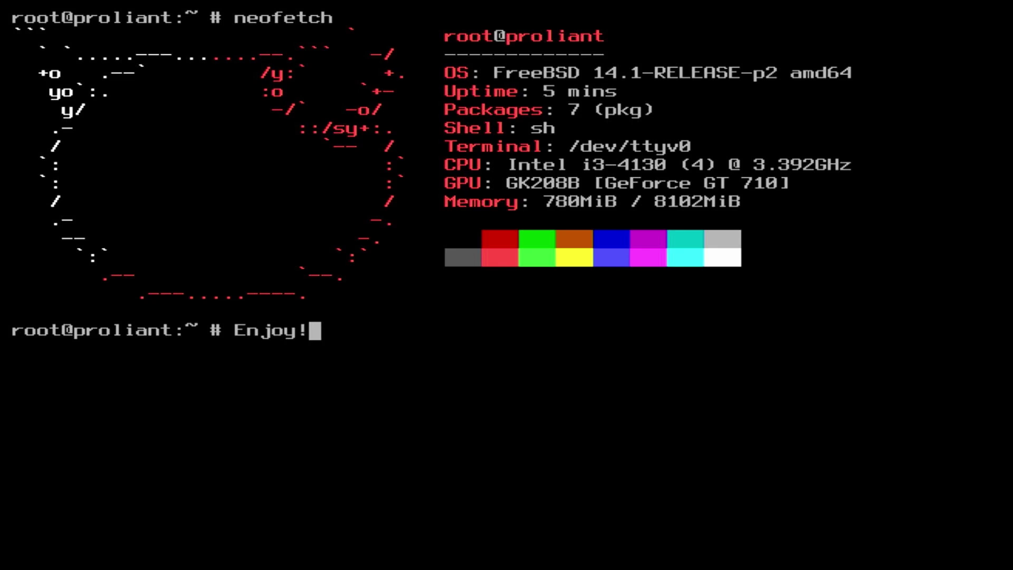